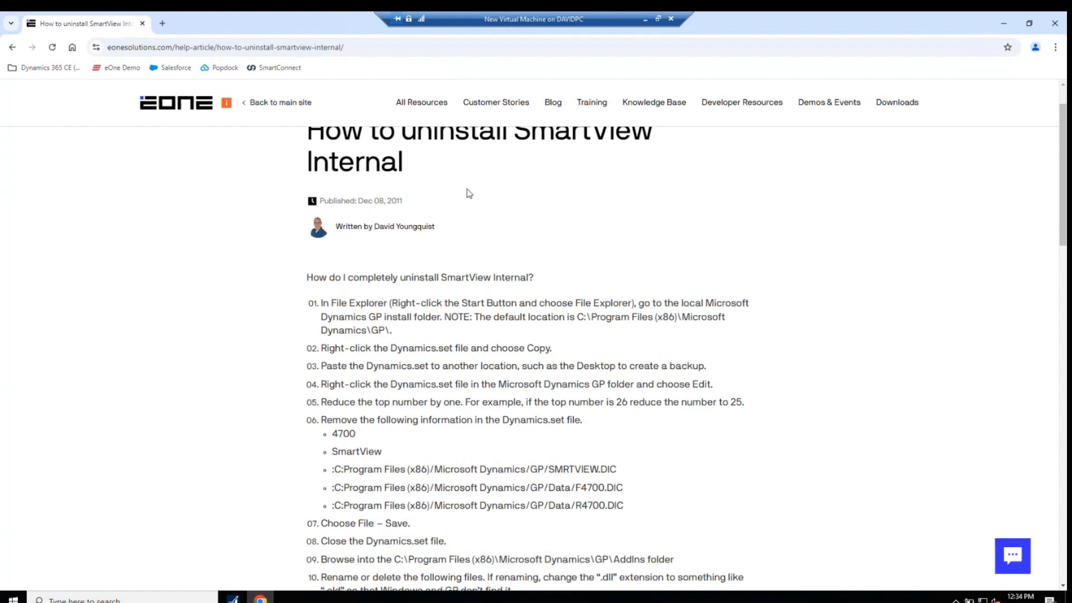
Review the article's steps for uninstalling SmartView Internal, from the Dynamics.set edits to the files to rename, and close the page.
scroll(467, 191, "down", 4)
scroll(253, 300, "down", 2)
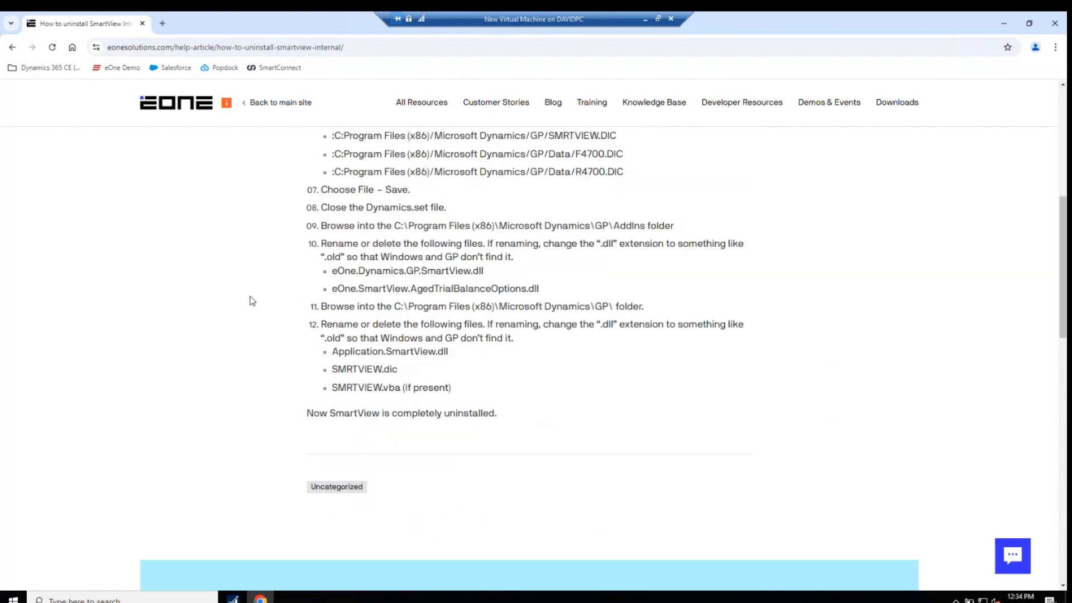
scroll(336, 357, "up", 2)
scroll(336, 357, "up", 3)
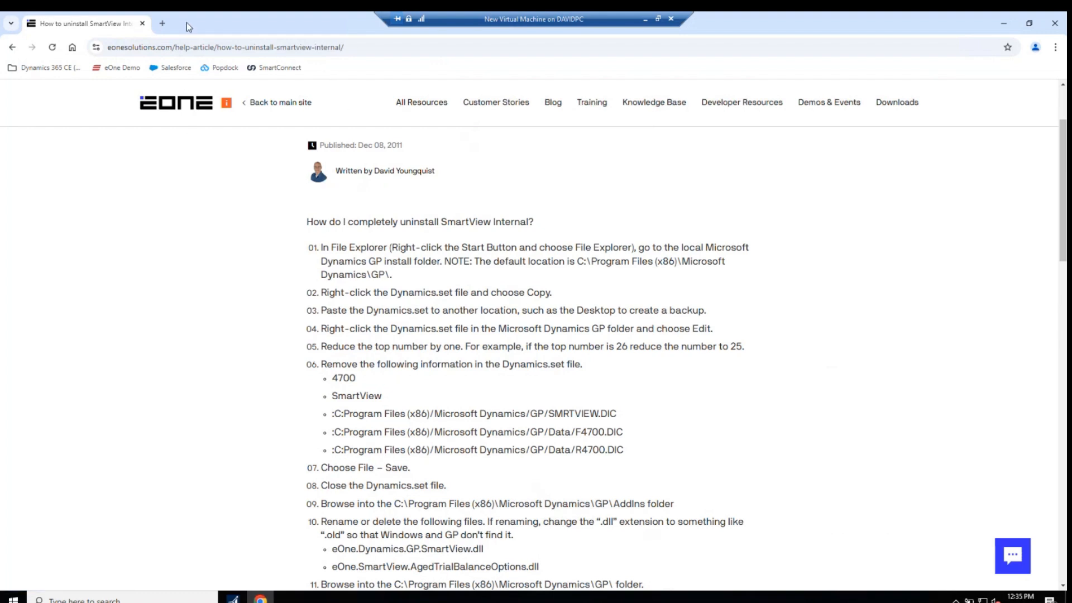
left_click(142, 24)
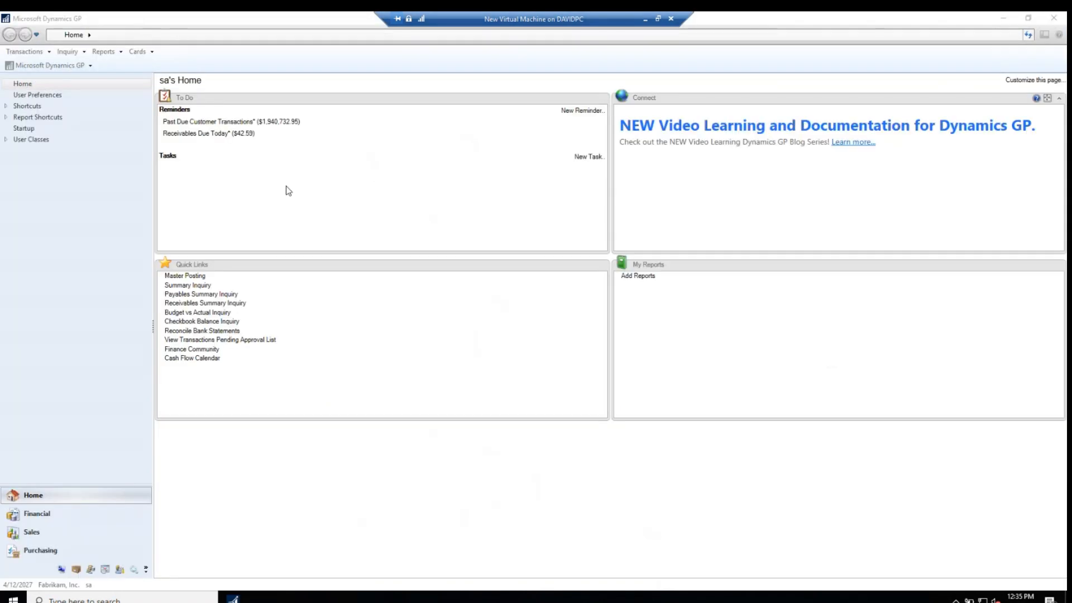
Open SmartView from Dynamics GP, display the Customers list in the Sales folder, and close the SmartView window.
left_click(49, 66)
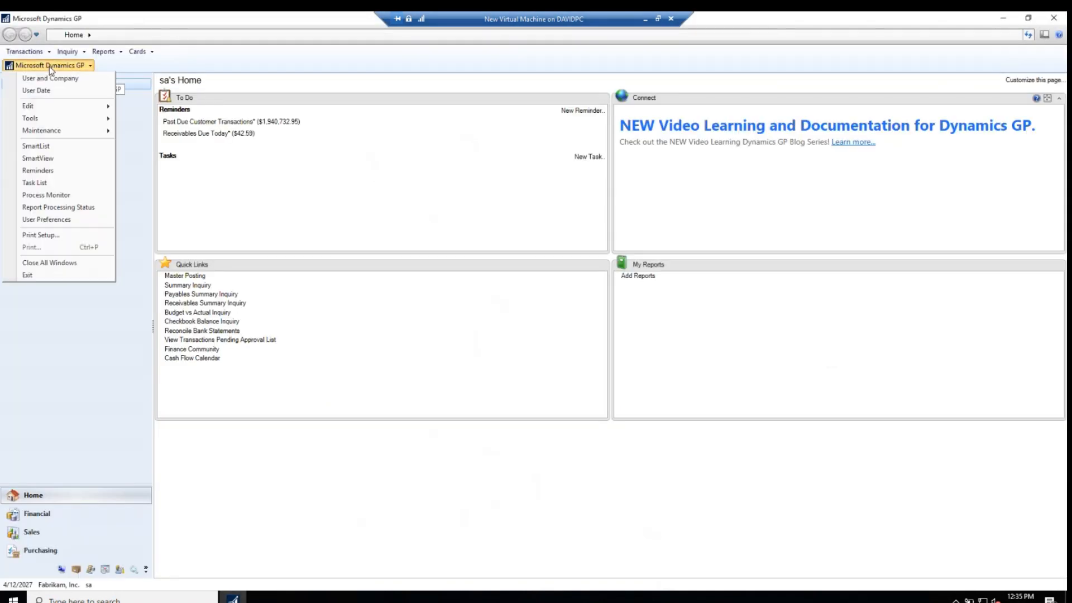
left_click(28, 158)
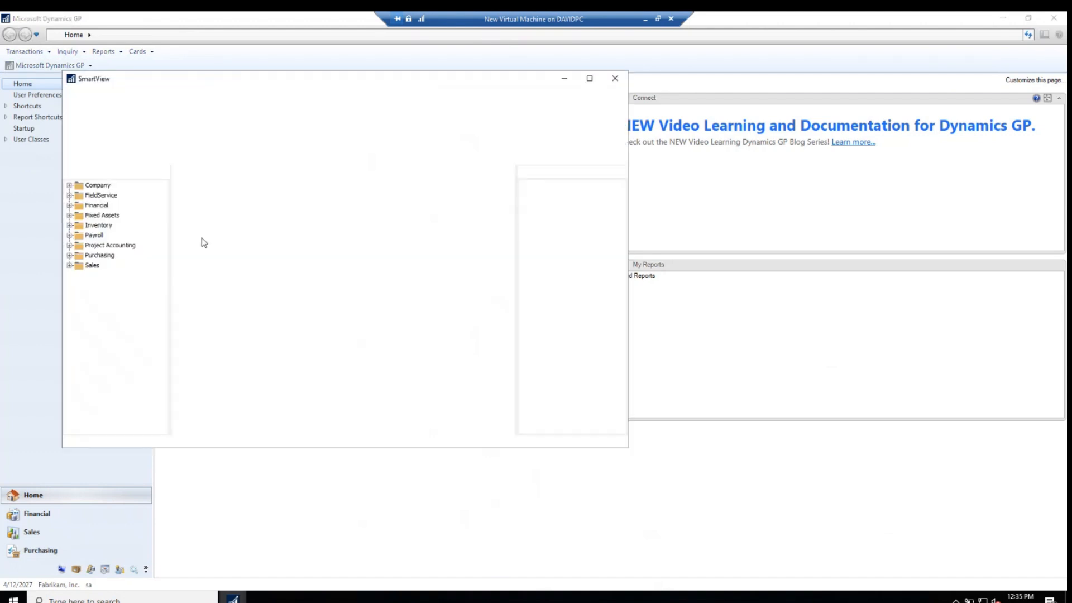
left_click(70, 266)
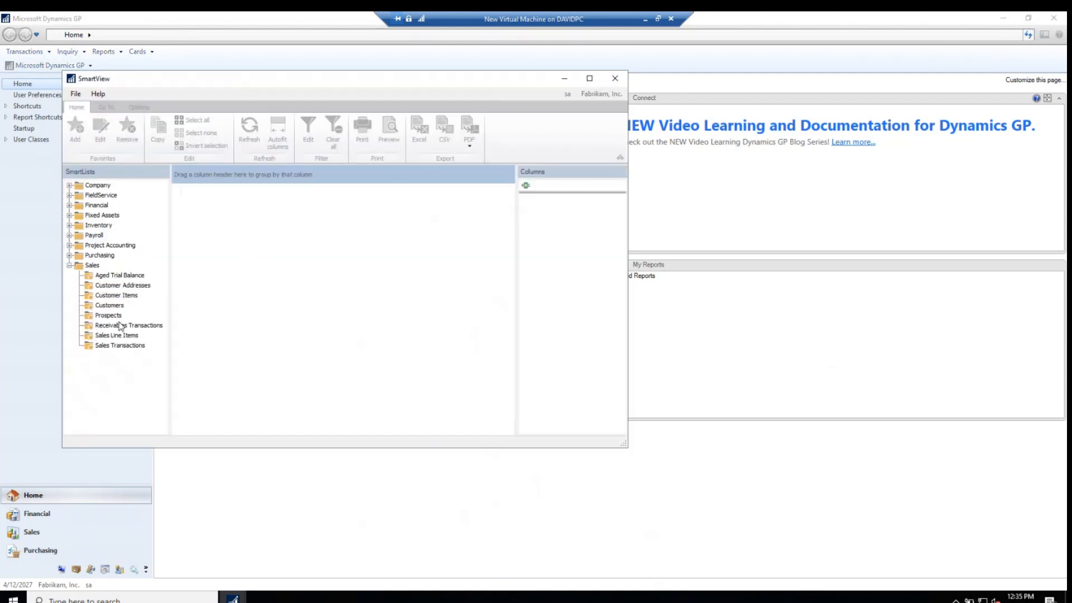
left_click(106, 306)
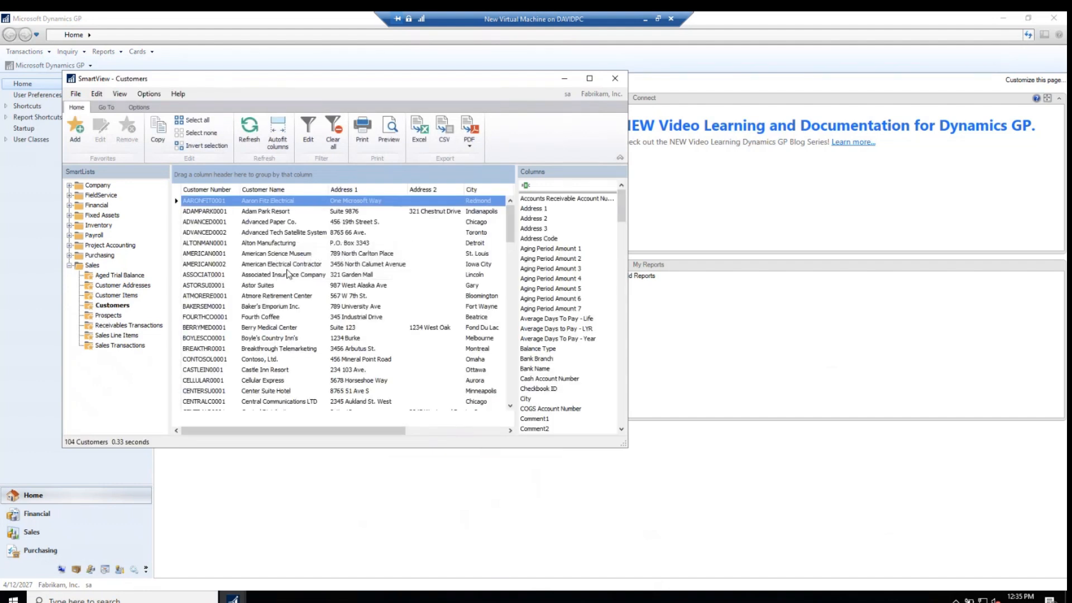
left_click(615, 78)
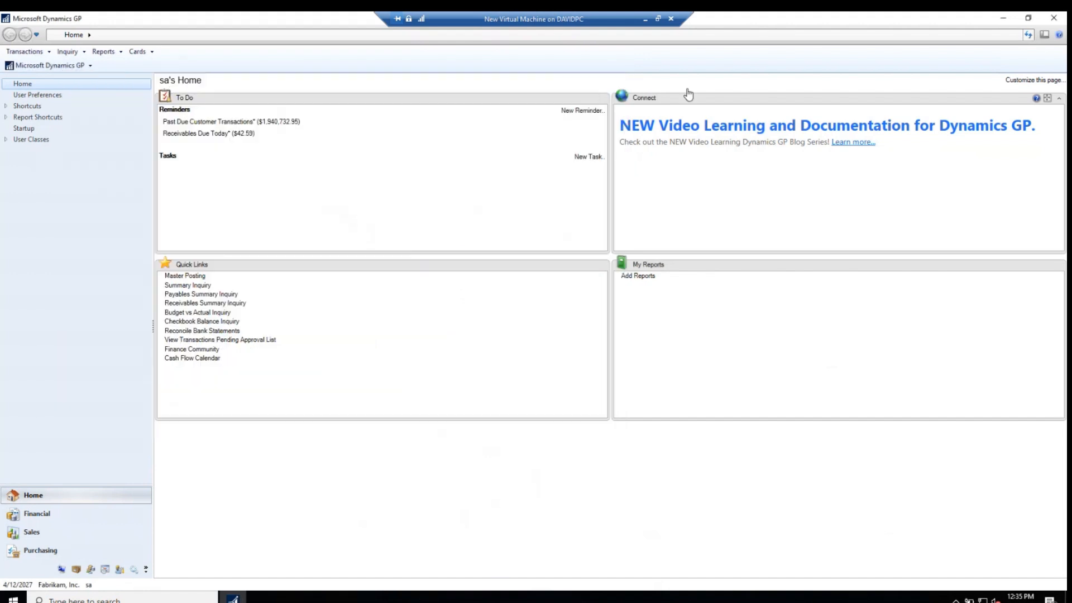
Exit Dynamics GP and browse in File Explorer to C:\Program Files (x86)\Microsoft Dynamics\GP.
left_click(1054, 19)
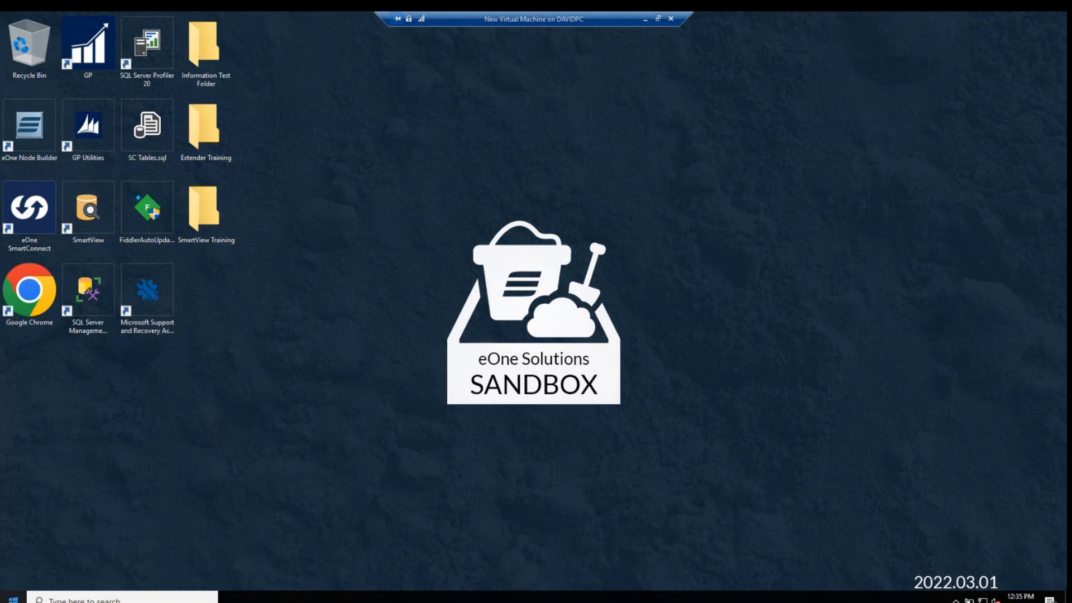
right_click(13, 598)
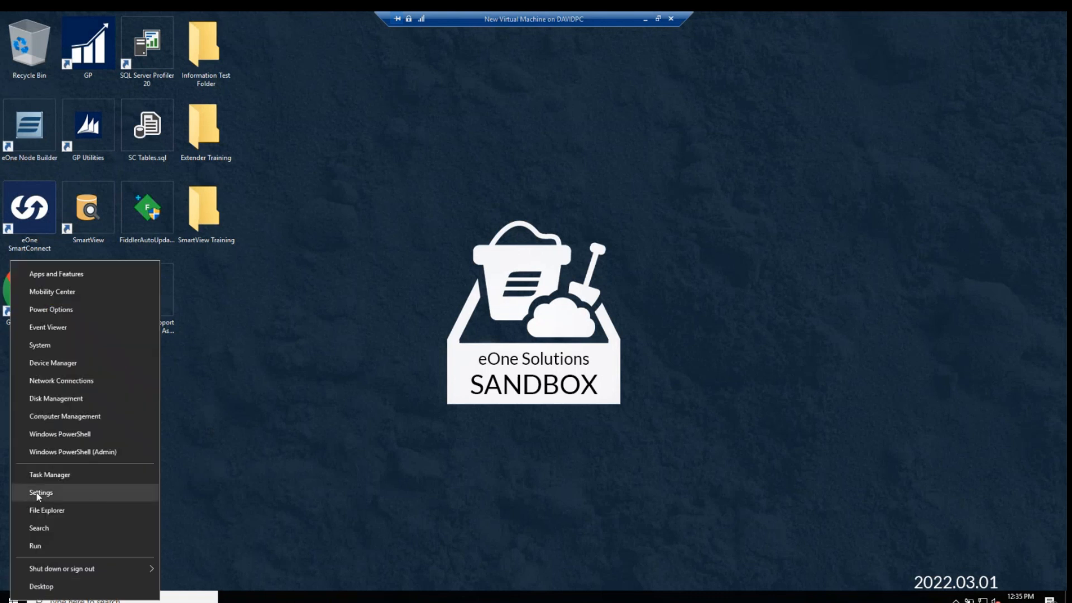
left_click(45, 510)
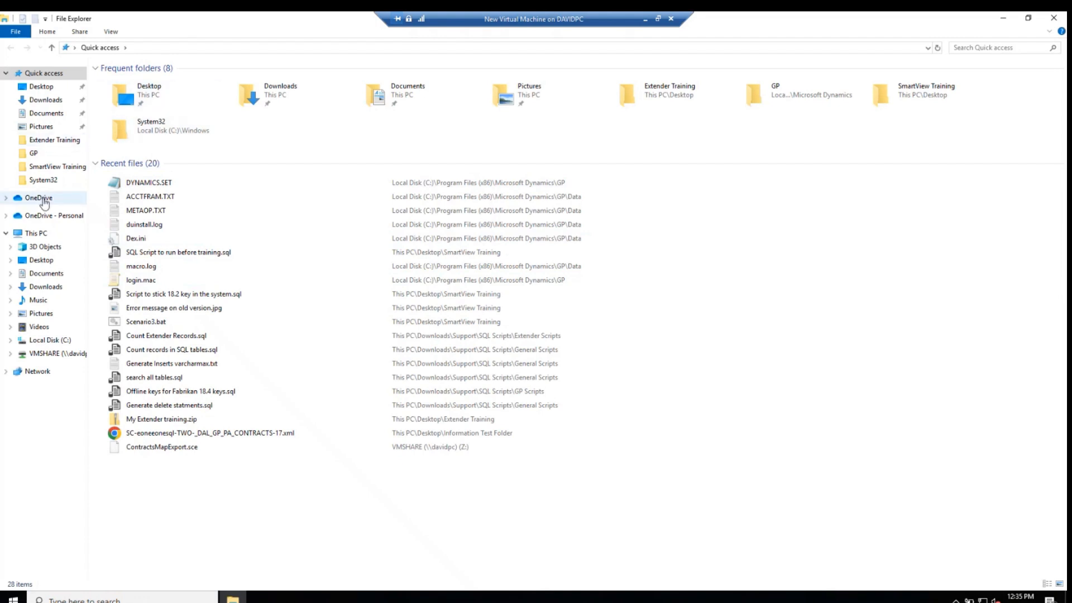
left_click(49, 340)
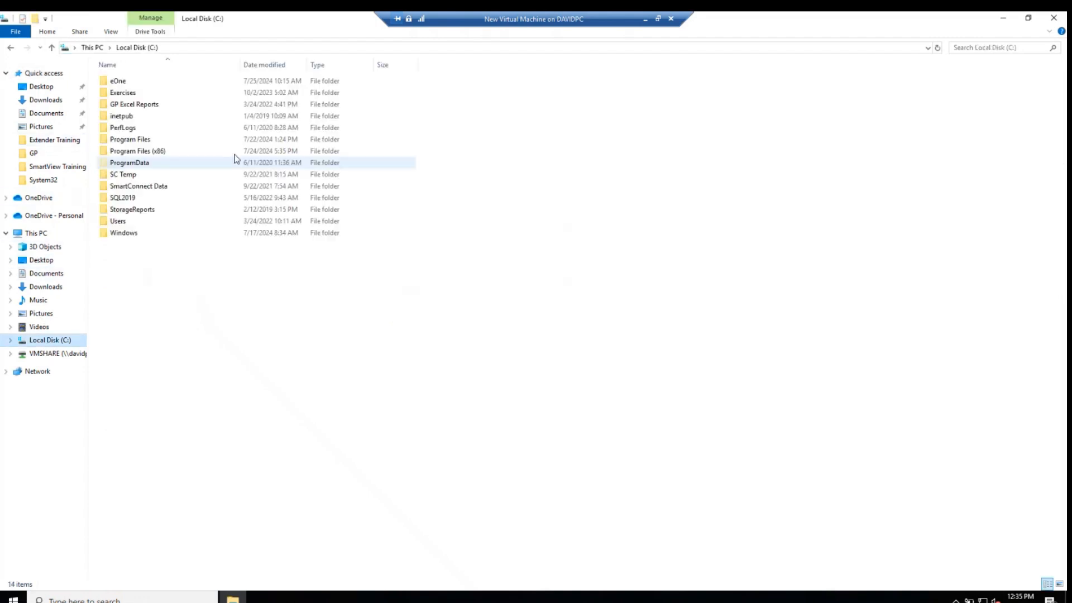
double_click(119, 151)
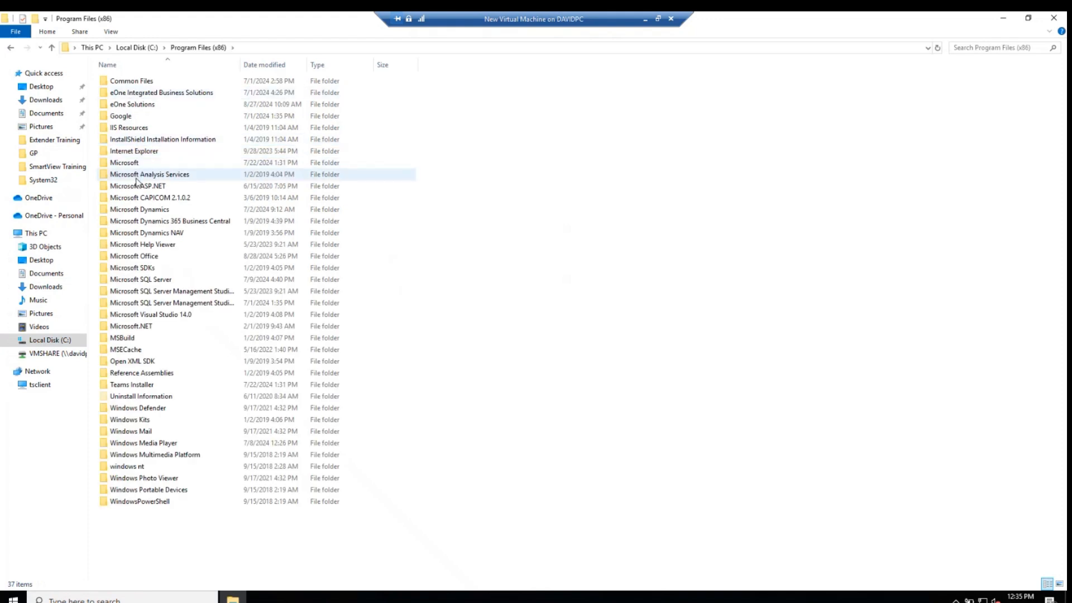
double_click(135, 210)
double_click(114, 92)
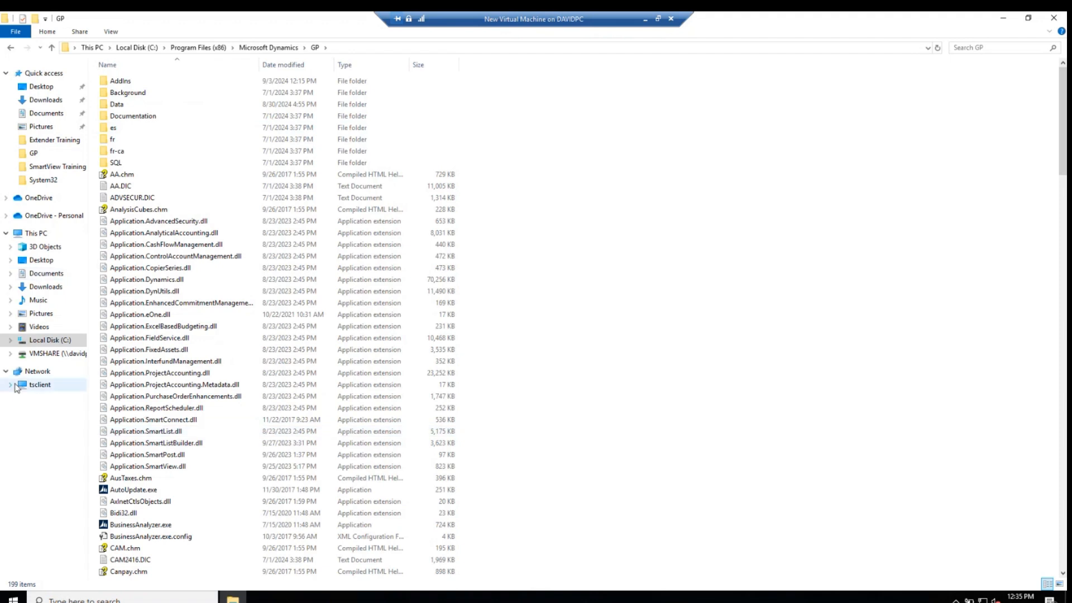
Find the DYNAMICS.SET file in the GP folder and copy it to the clipboard.
scroll(159, 403, "down", 2)
scroll(167, 410, "down", 5)
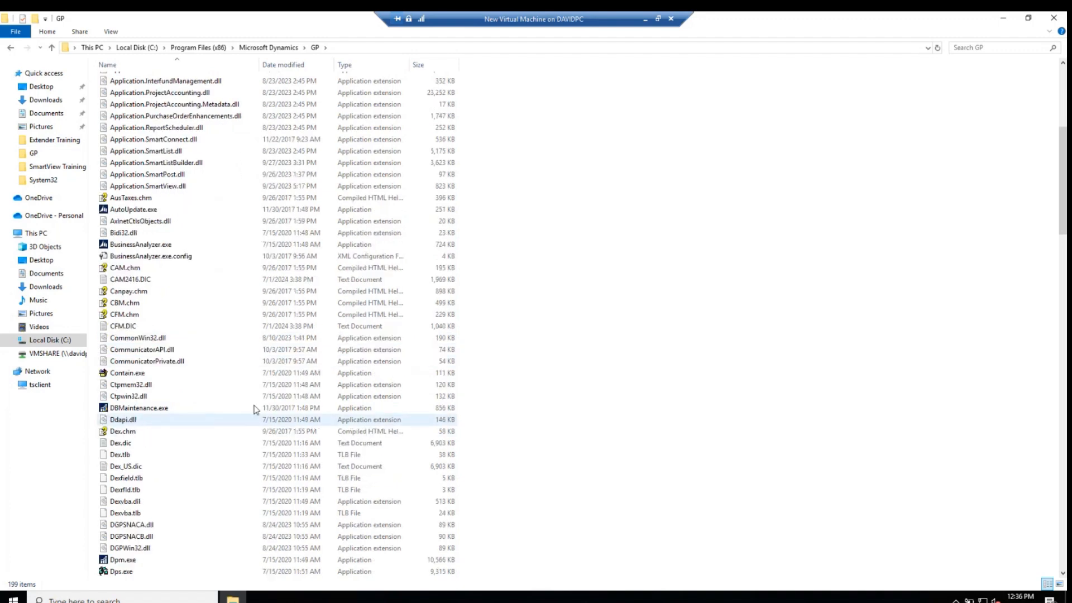
scroll(213, 385, "down", 3)
left_click(151, 198)
key("d")
key("y")
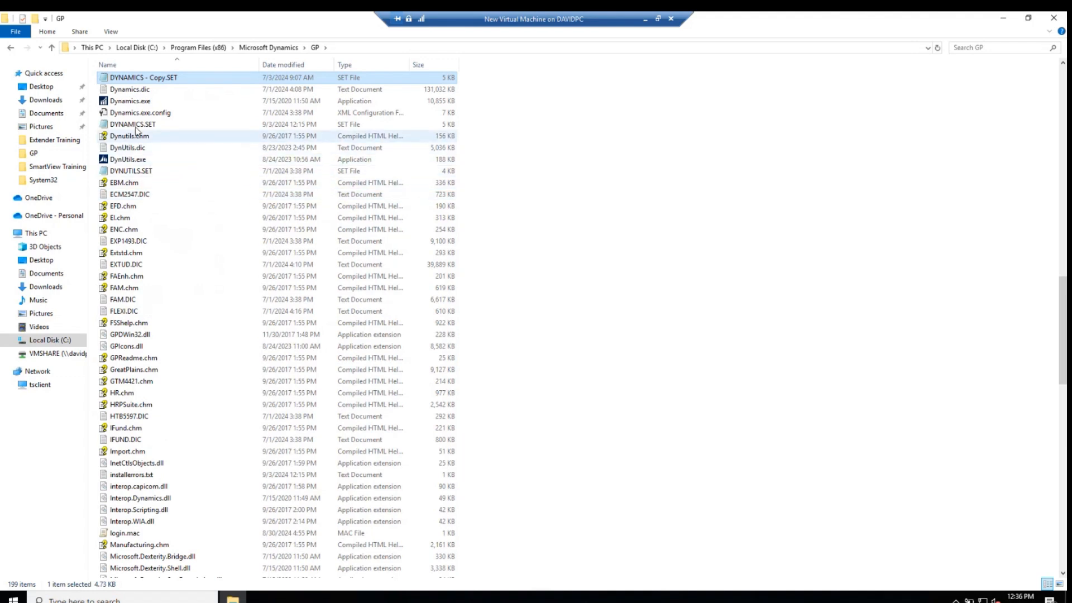
left_click(237, 125)
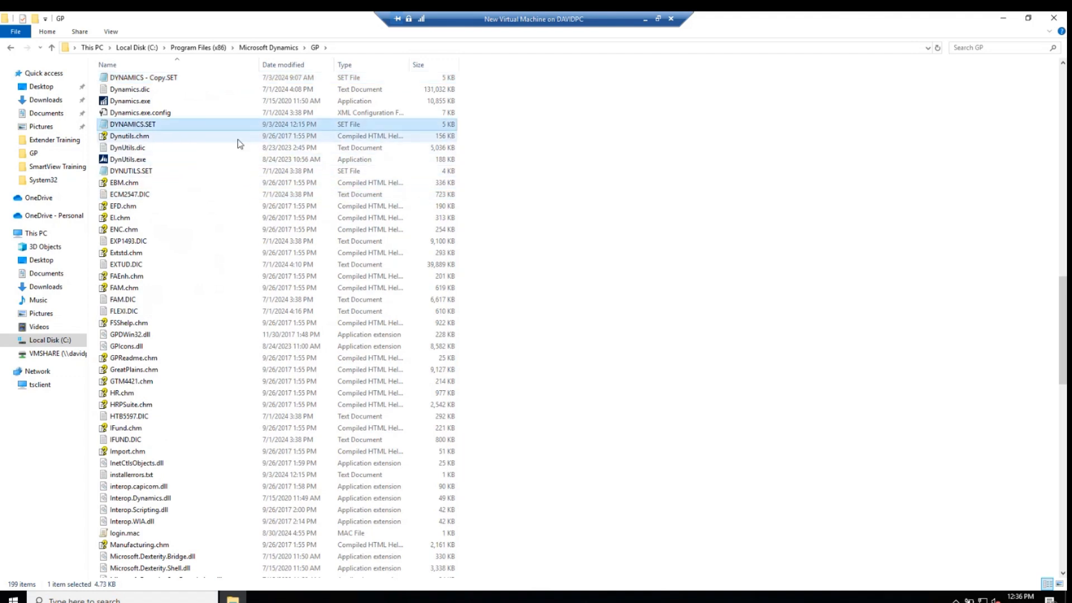
right_click(157, 126)
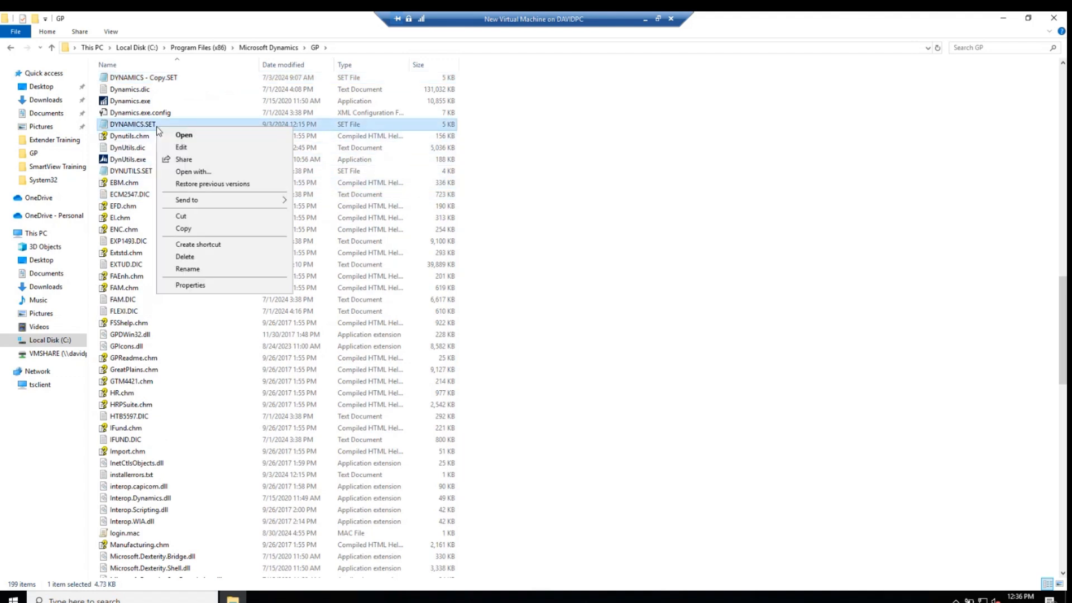
left_click(186, 229)
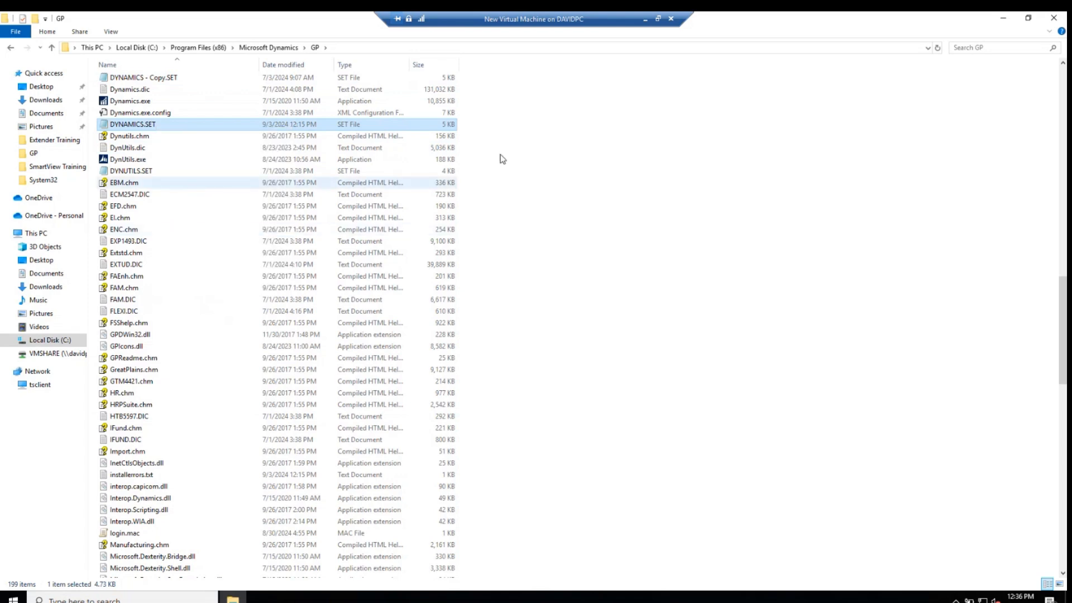
Paste DYNAMICS.SET onto the desktop as a backup and place its icon below the SmartView Training folder.
left_click(1004, 18)
right_click(283, 325)
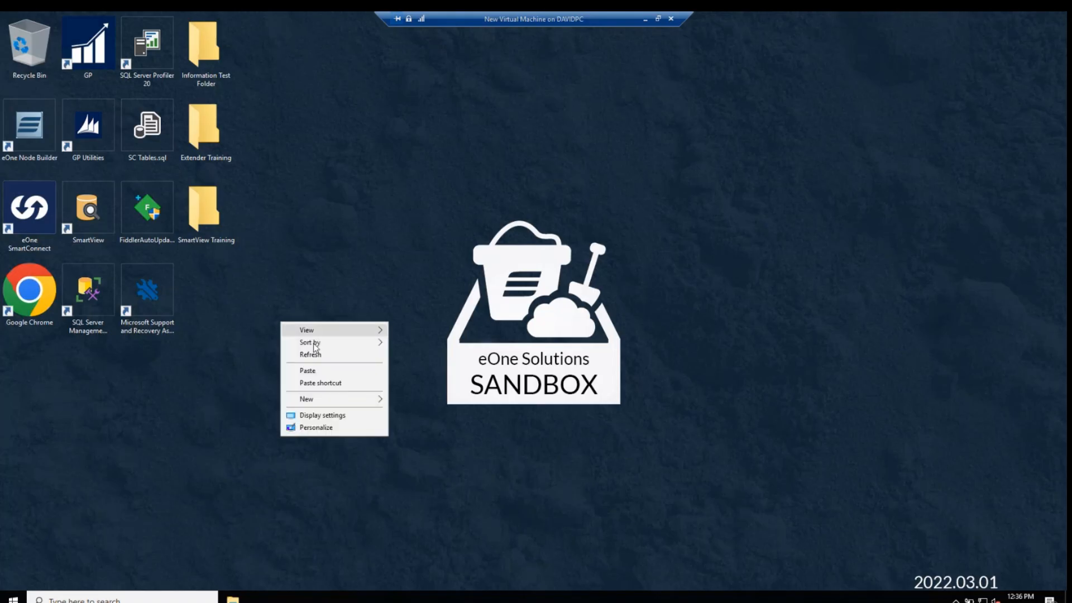
left_click(307, 371)
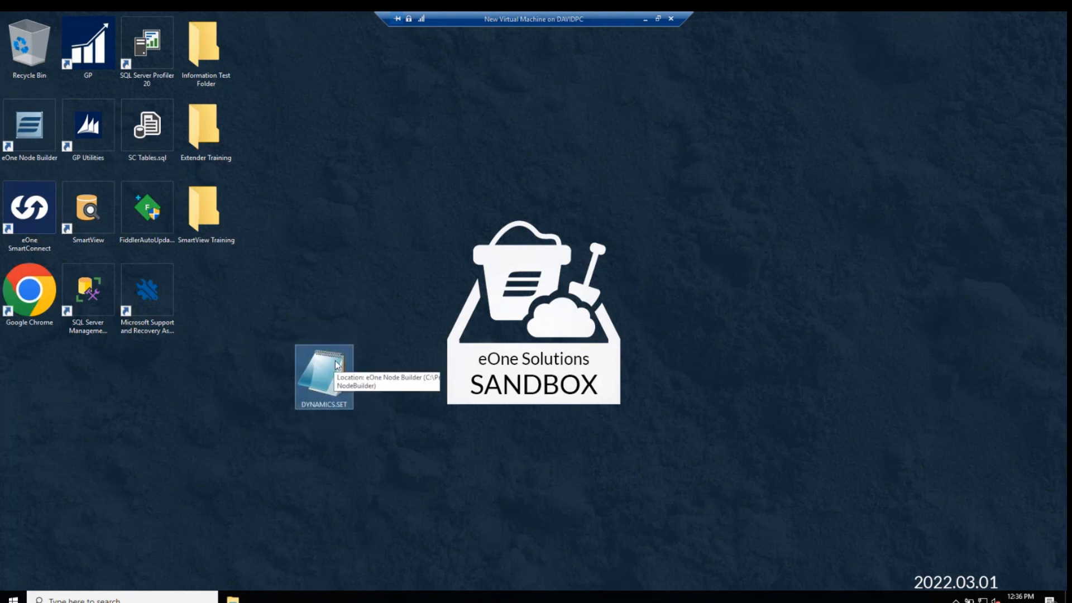
left_click_drag(294, 364, 196, 299)
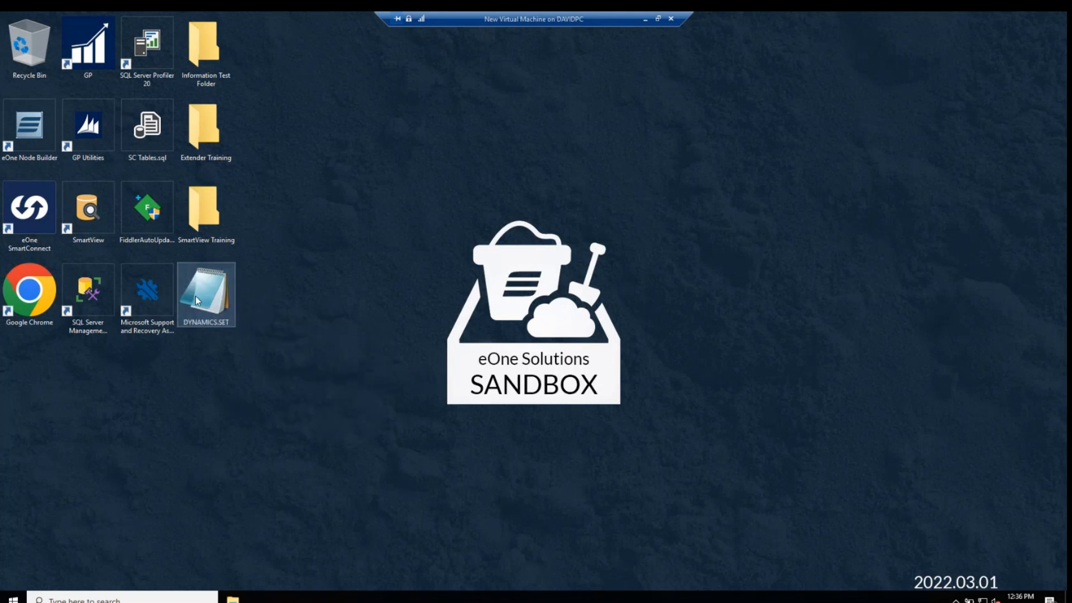
Open the GP folder's DYNAMICS.SET for editing in Notepad and change the number on the first line to 22.
left_click(233, 599)
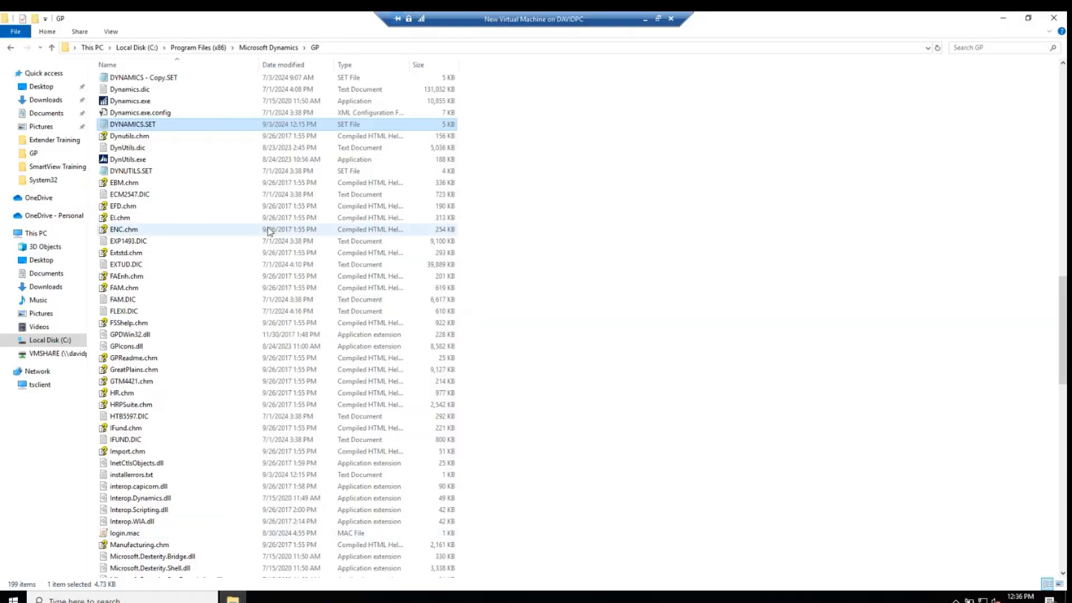
right_click(189, 128)
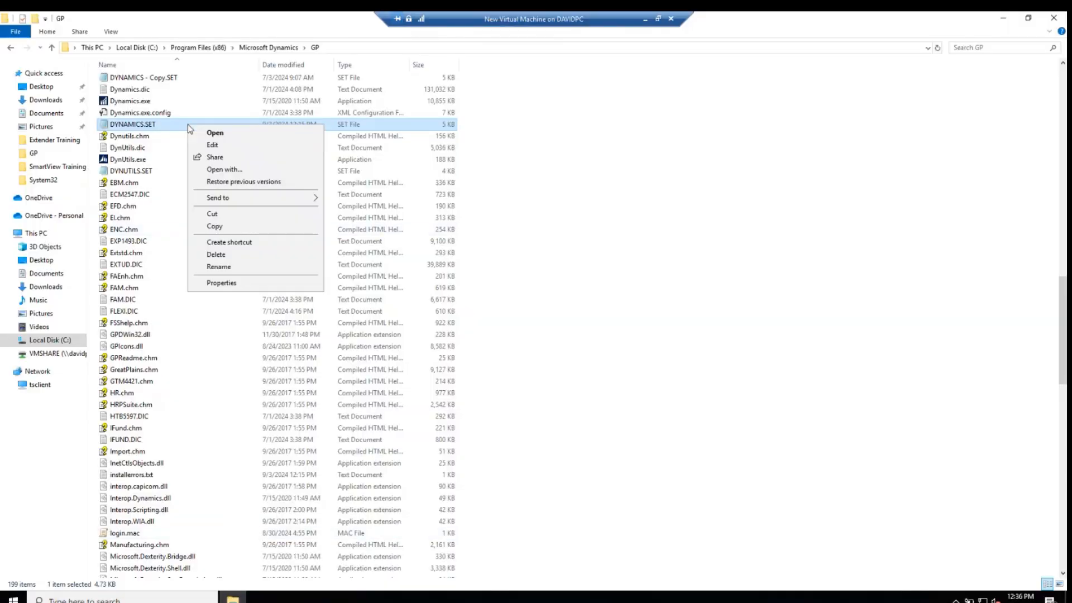
left_click(222, 144)
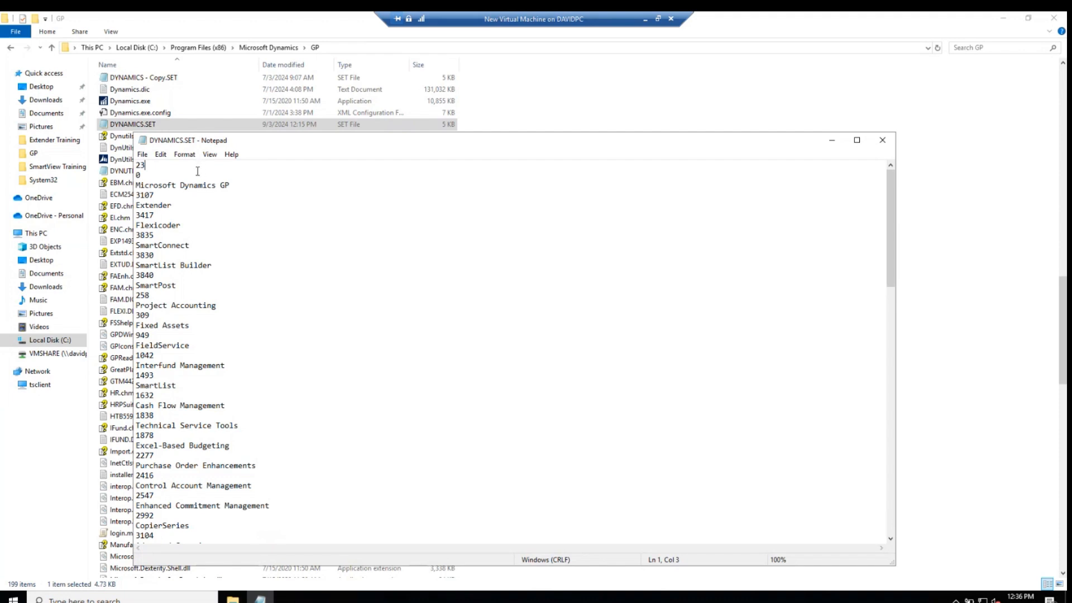
key("BackSpace")
type("2")
Delete the 4700 and SmartView lines above the Windows line in DYNAMICS.SET.
scroll(341, 329, "down", 1)
scroll(324, 353, "down", 6)
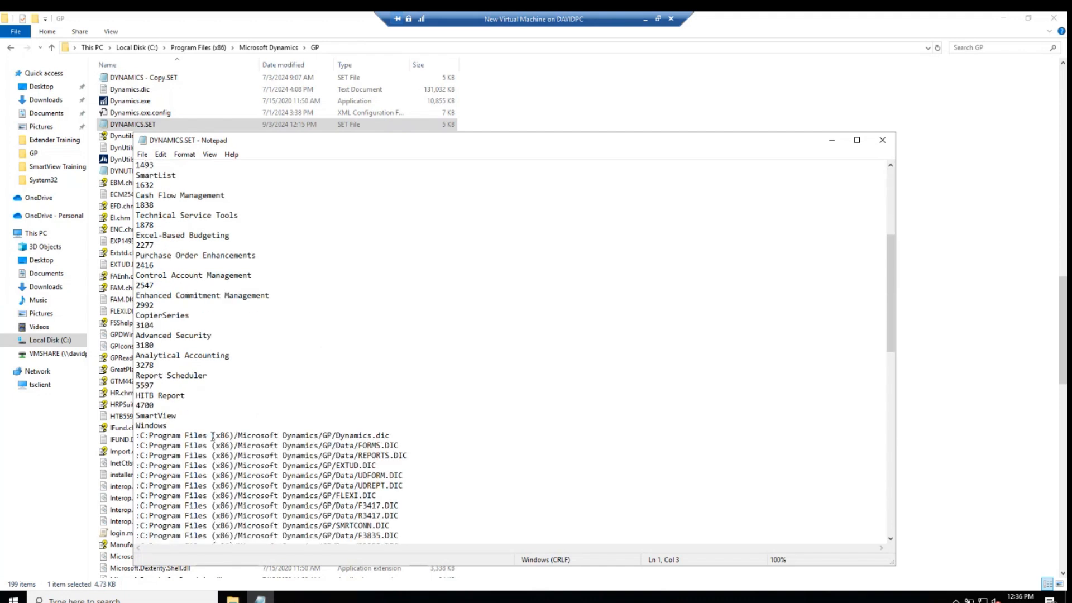
left_click_drag(177, 416, 135, 407)
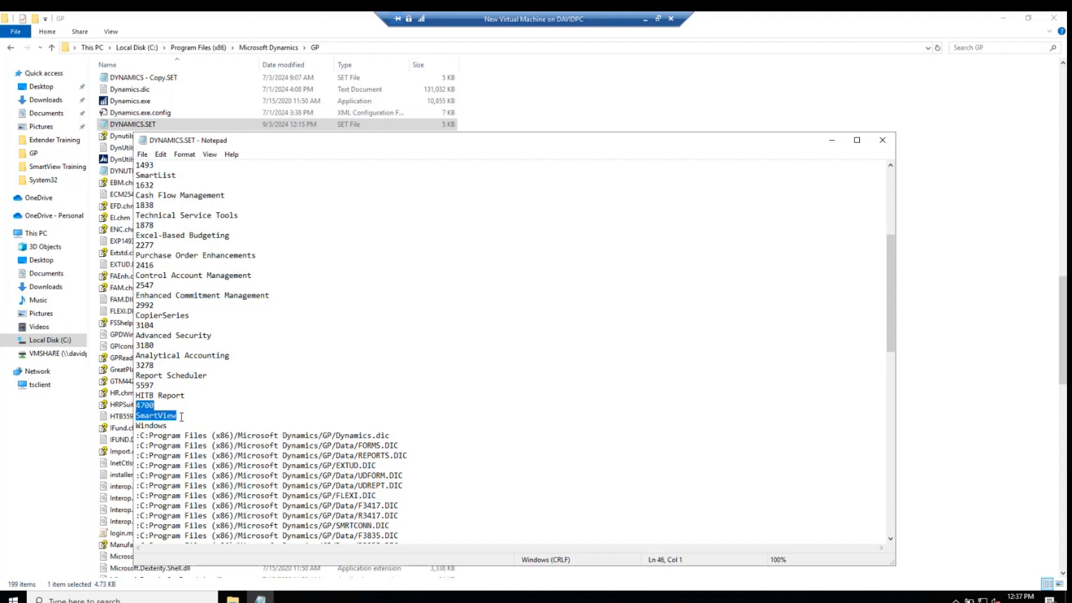
key("Delete")
key("Delete")
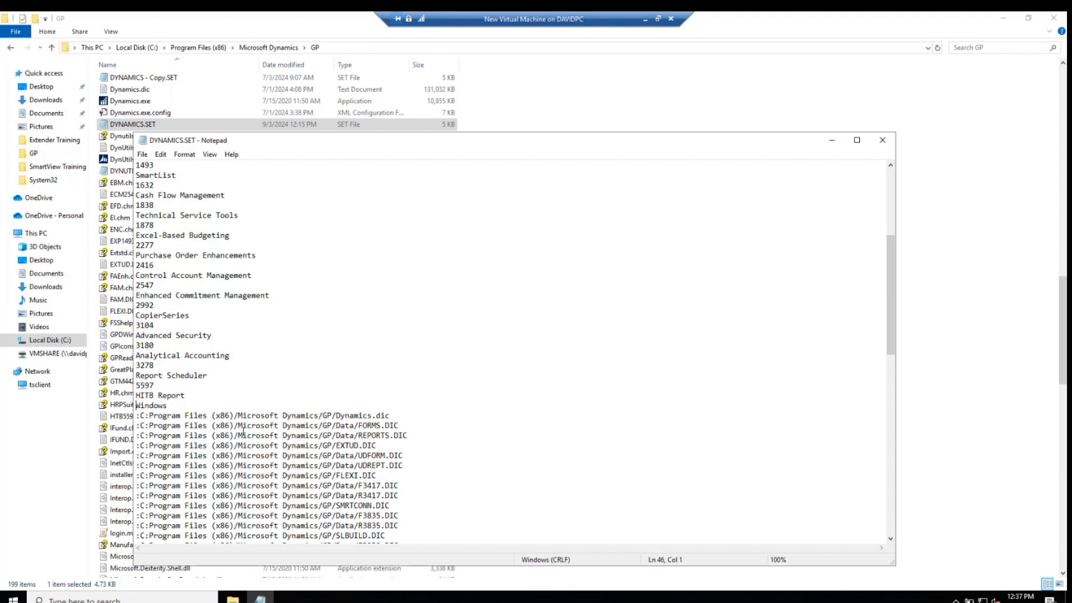
Remove the SMRTVIEW.DIC, F4700.DIC and R4700.DIC path lines from the end of DYNAMICS.SET, including the leftover blank line.
scroll(262, 454, "down", 5)
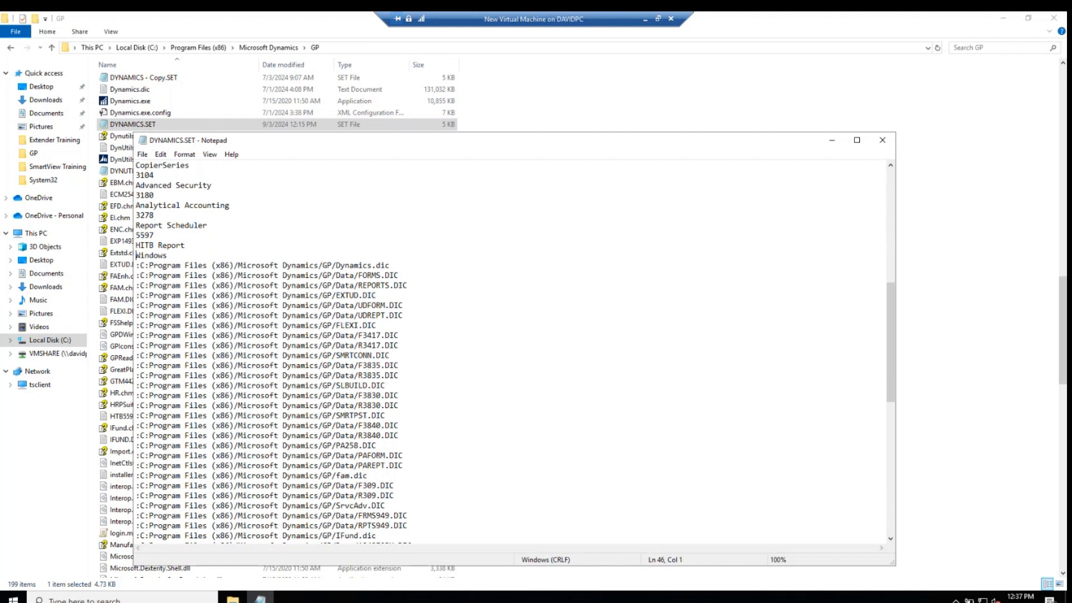
scroll(394, 412, "down", 10)
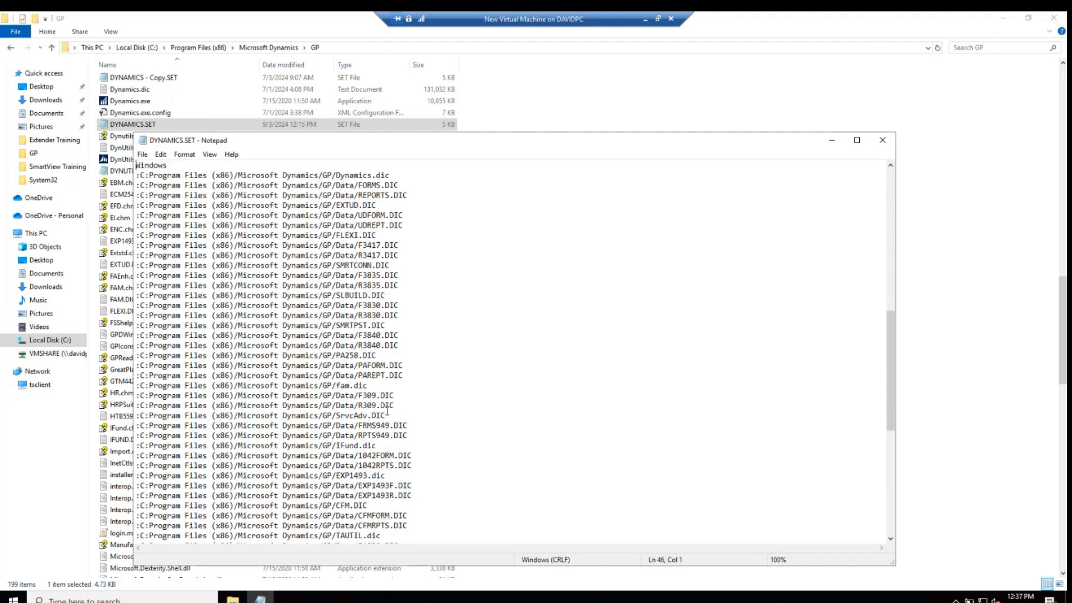
scroll(394, 412, "down", 4)
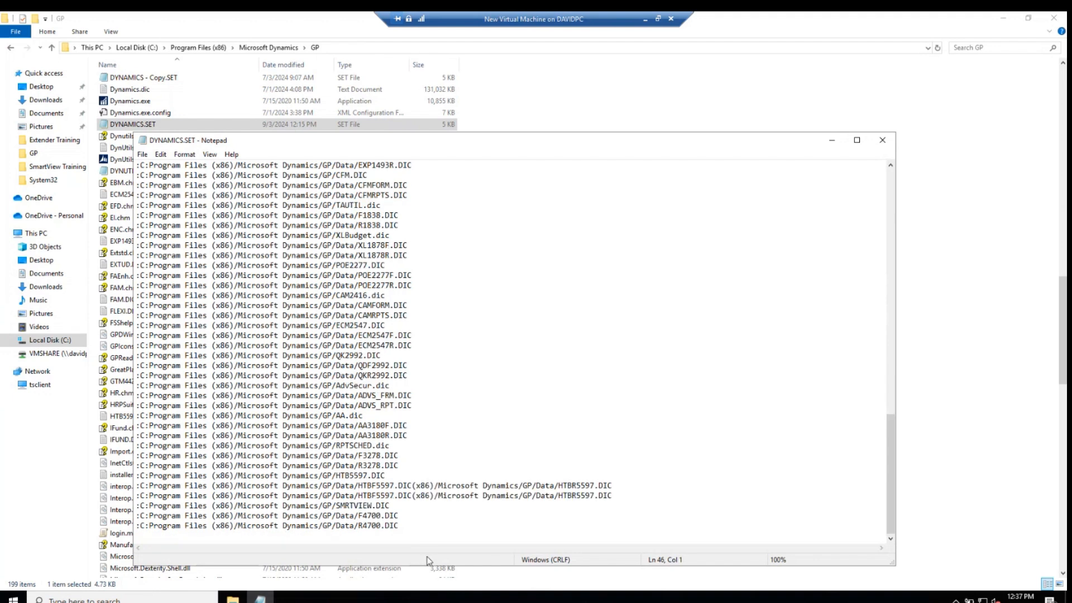
left_click_drag(400, 525, 138, 506)
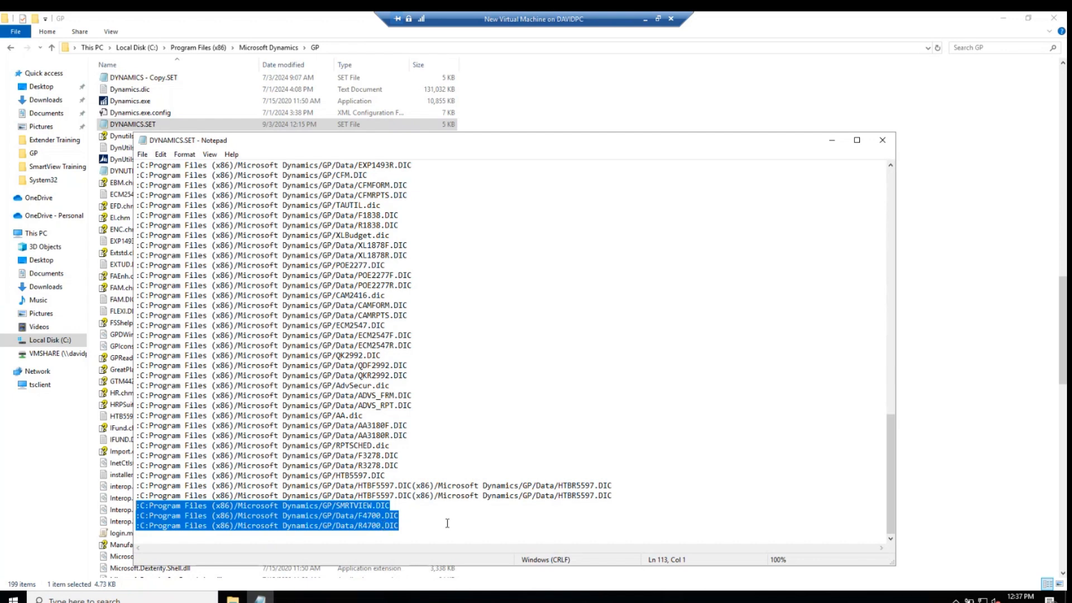
key("Delete")
left_click(631, 516)
scroll(631, 516, "up", 1)
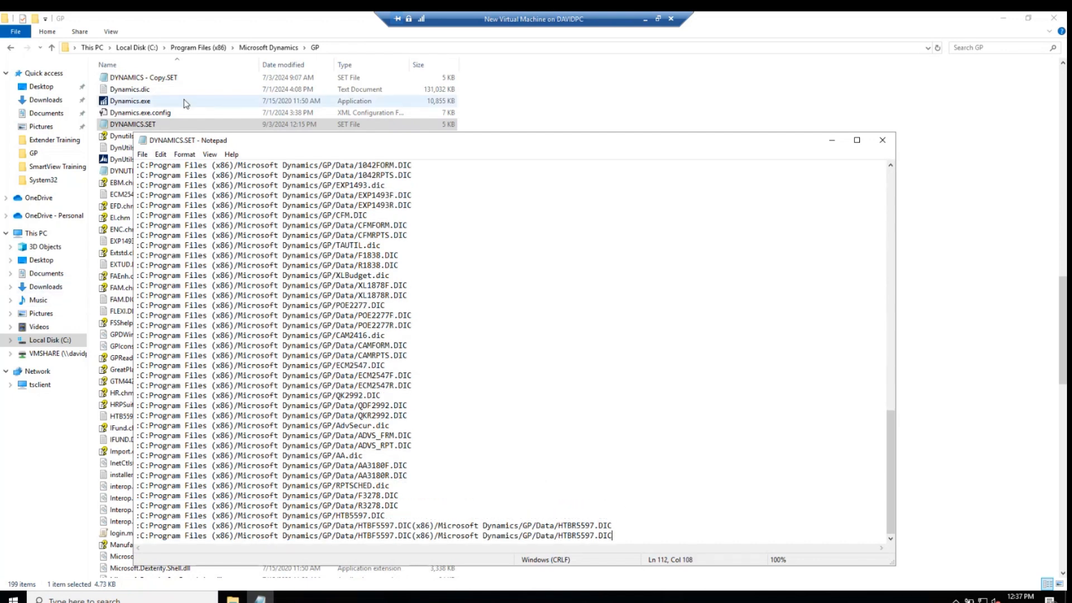
Save the edited DYNAMICS.SET file and close Notepad.
left_click(145, 159)
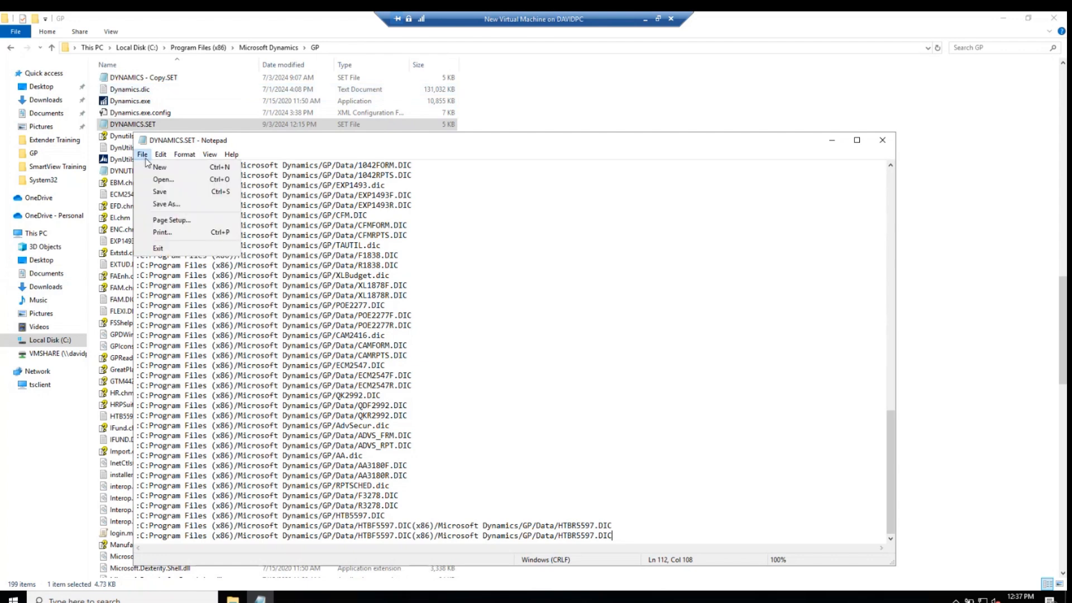
left_click(164, 191)
left_click(882, 140)
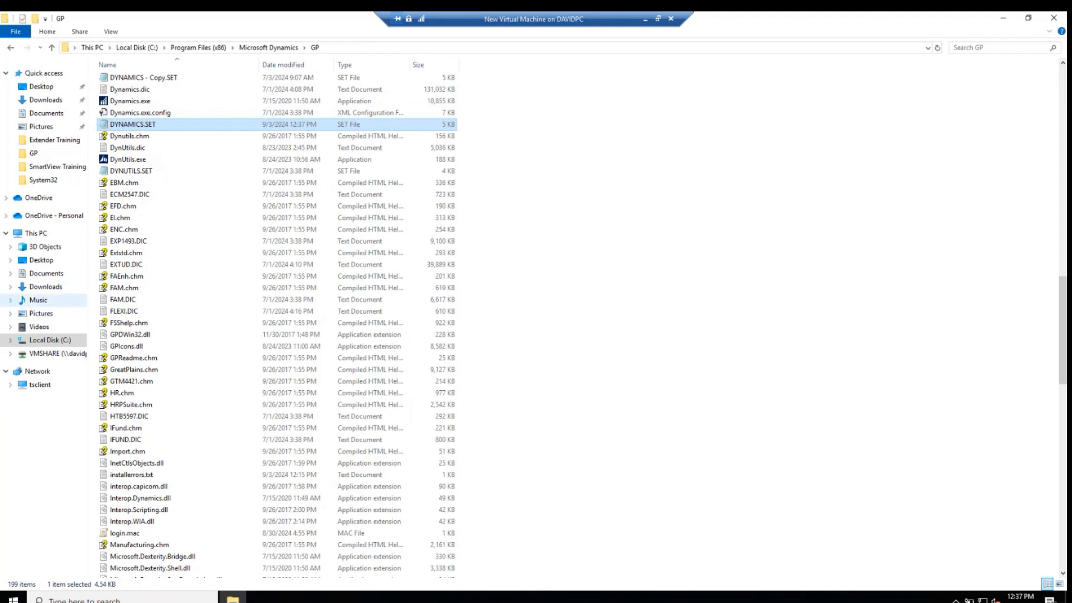
In the GP folder's AddIns subfolder, change the extension of the eOne.SmartView.AgedTrialBalanceOptions.dll file to .old.
scroll(170, 184, "up", 20)
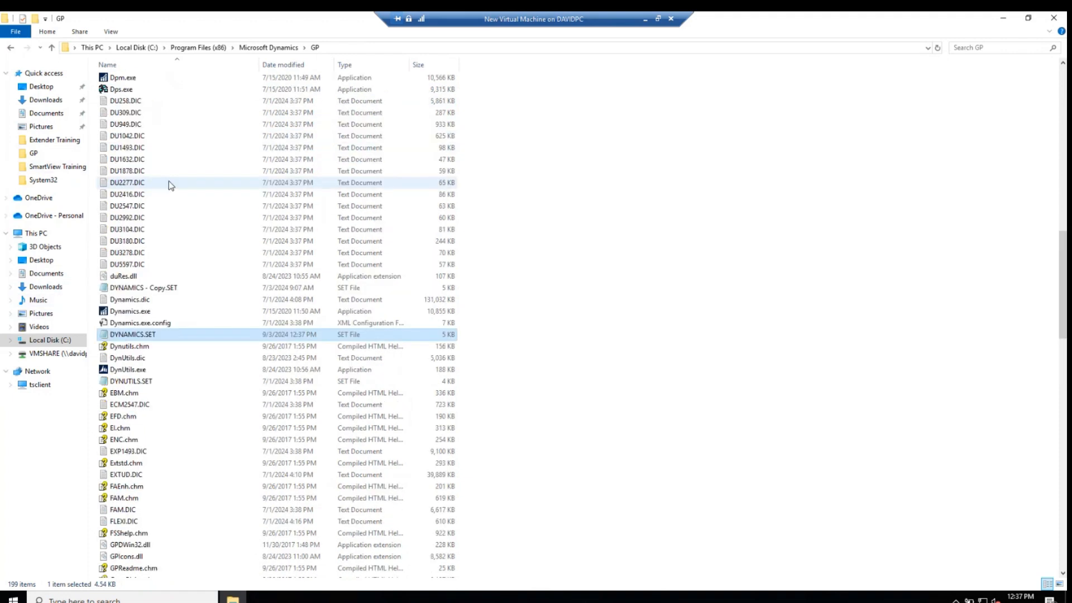
scroll(173, 186, "up", 5)
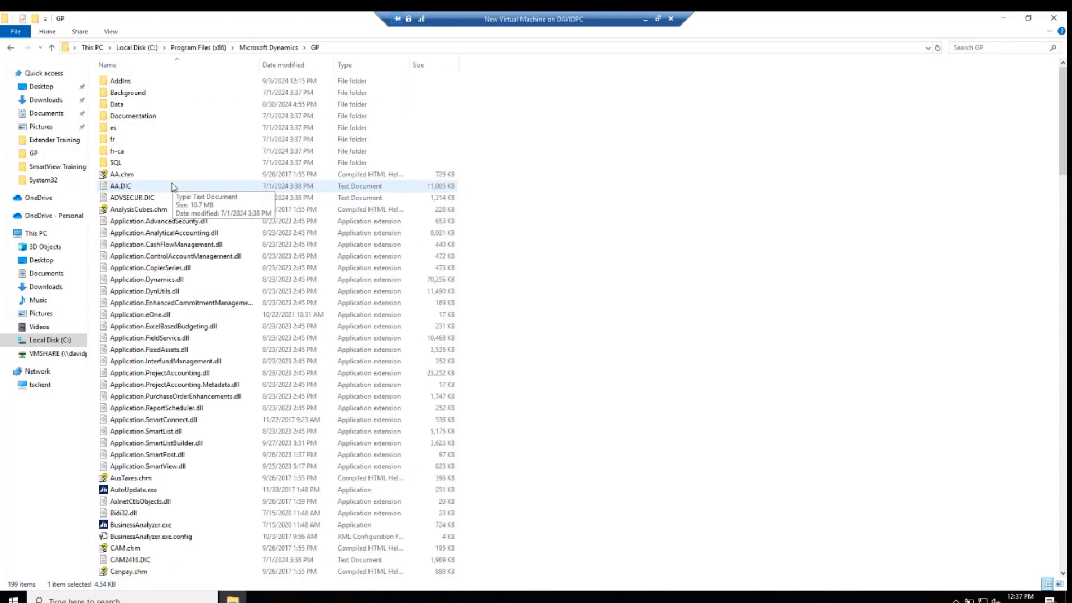
double_click(122, 82)
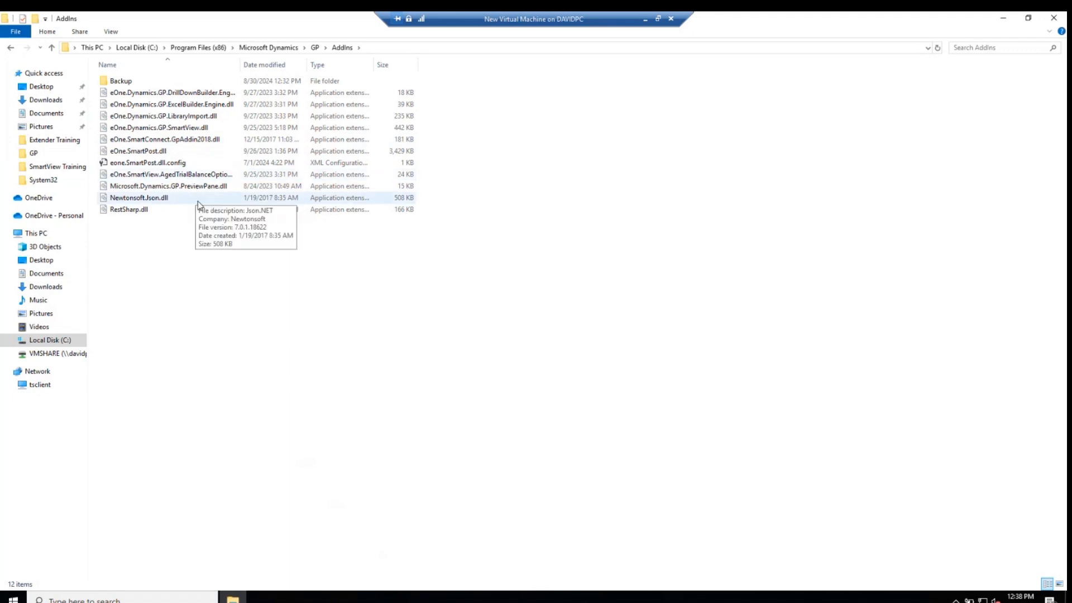
right_click(208, 176)
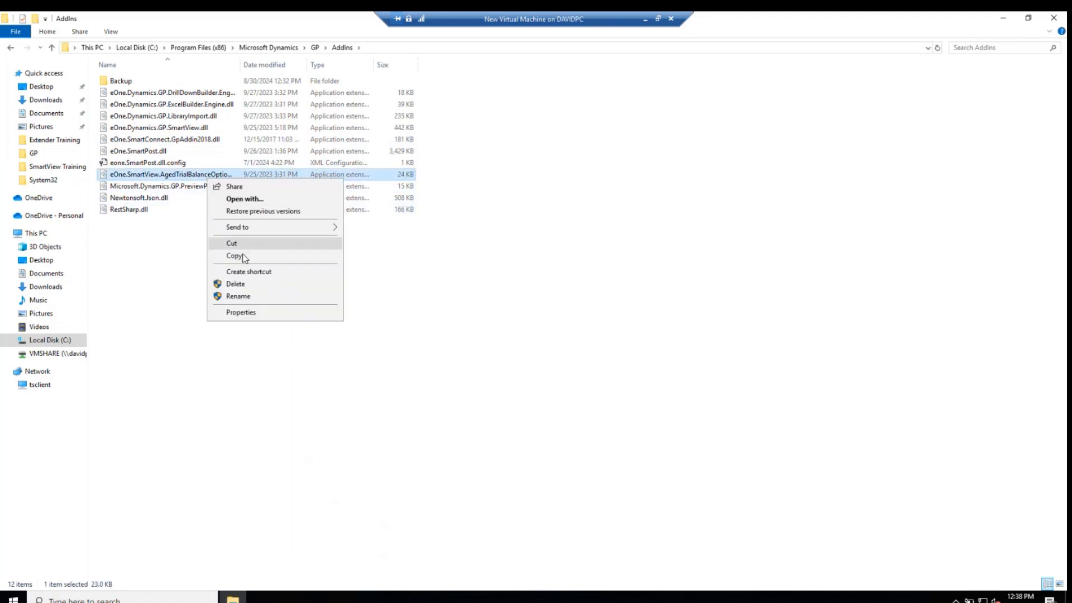
left_click(246, 296)
key("End")
key("BackSpace")
key("BackSpace")
key("BackSpace")
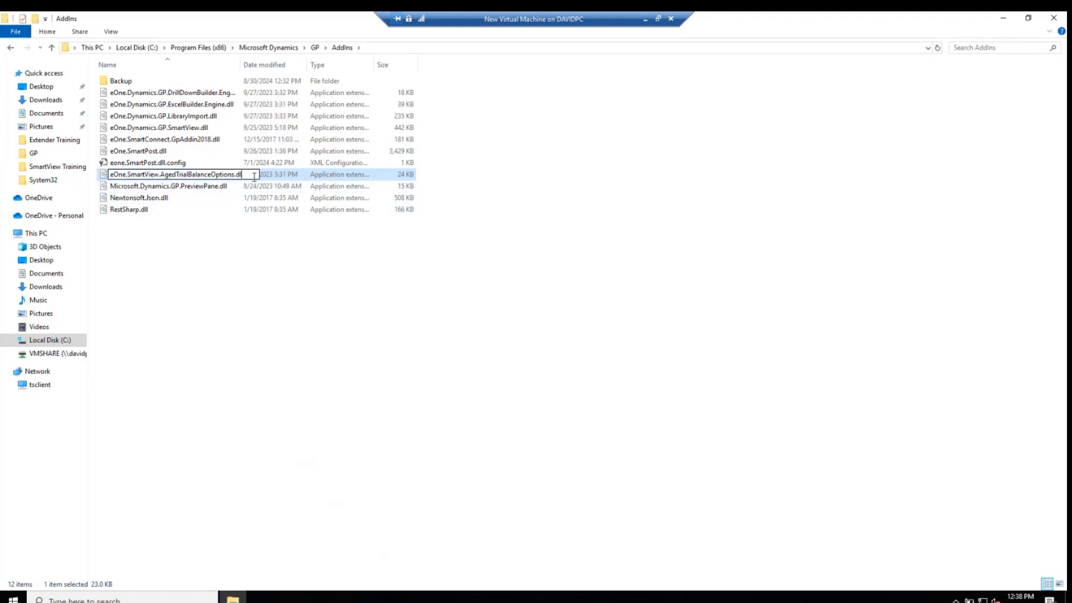
type("ld")
key("Return")
Rename eOne.Dynamics.GP.SmartView.dll in the AddIns folder as eOne.Dynamics.GP.SmartView.old.
left_click(170, 131)
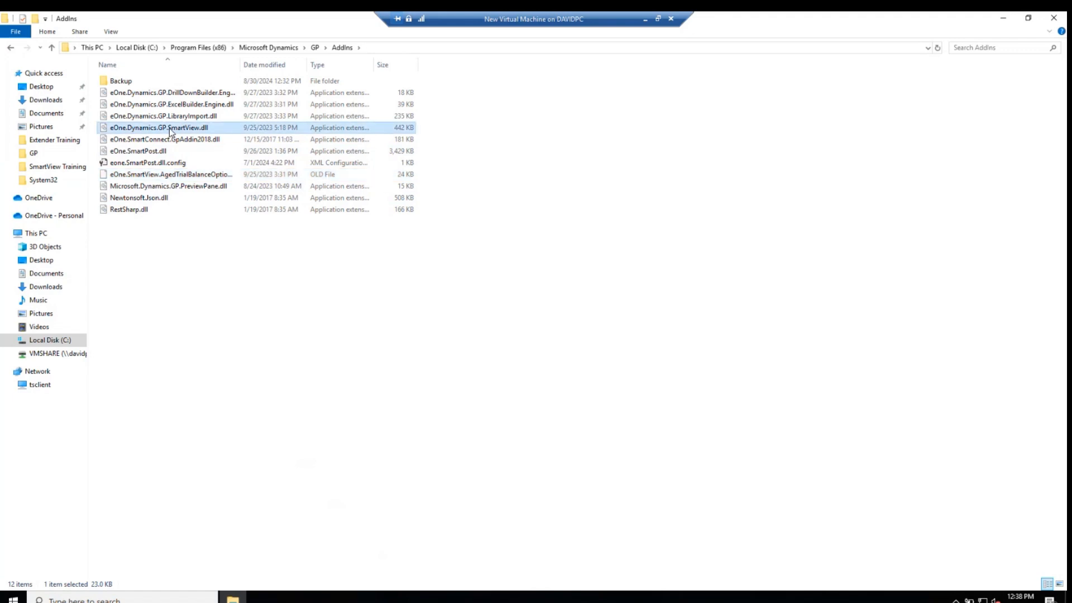
right_click(171, 130)
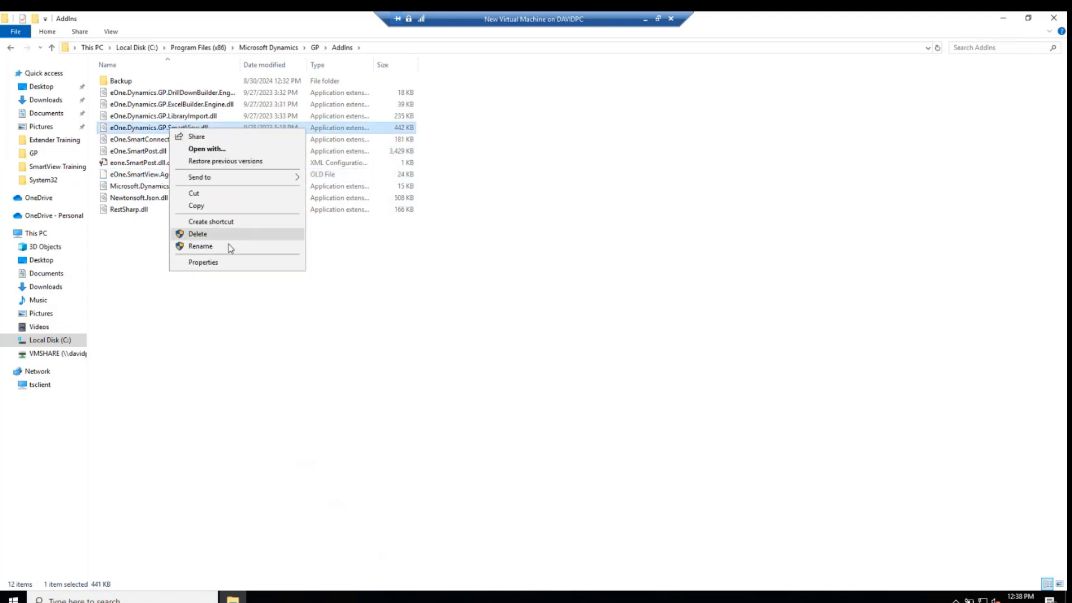
left_click(229, 248)
left_click(218, 128)
key("BackSpace")
key("BackSpace")
key("BackSpace")
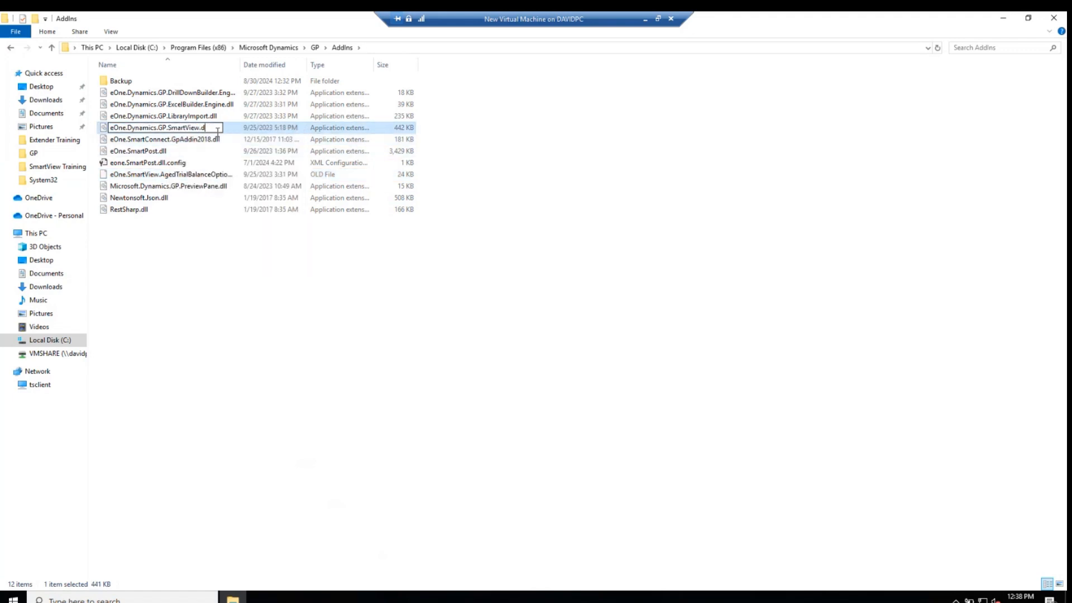
type("old")
key("Return")
left_click(263, 309)
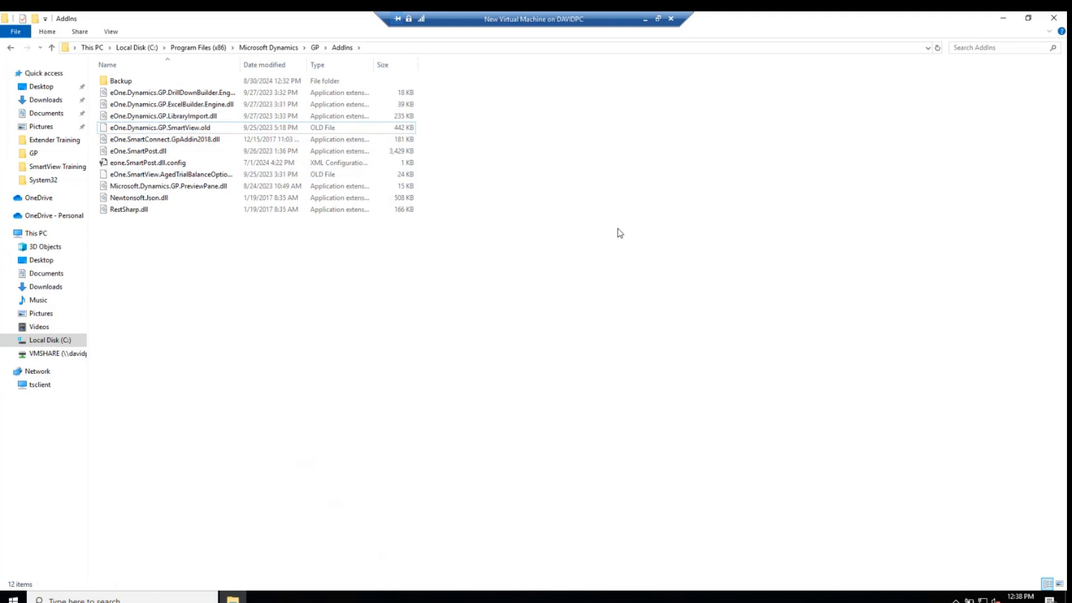
Return to the GP folder and rename Application.SmartView.dll as Application.SmartView.old.
left_click(316, 48)
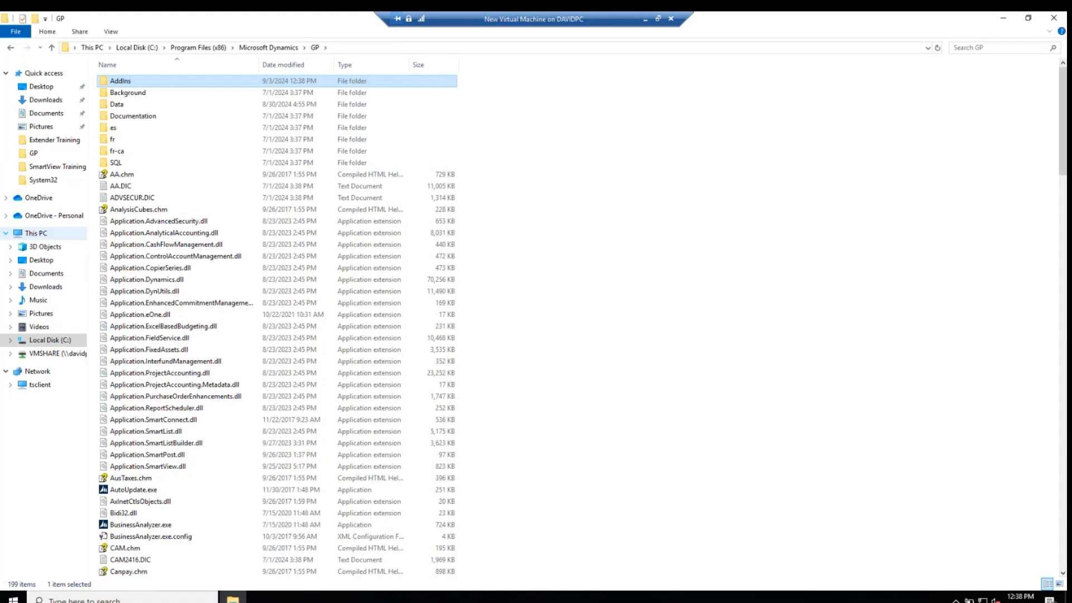
scroll(159, 335, "down", 2)
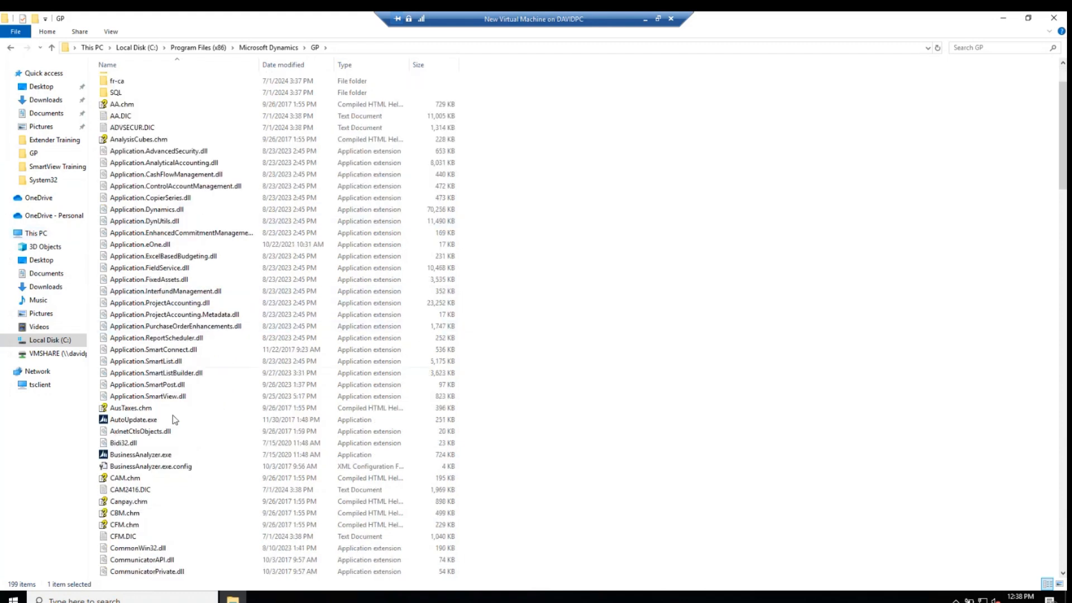
left_click(159, 397)
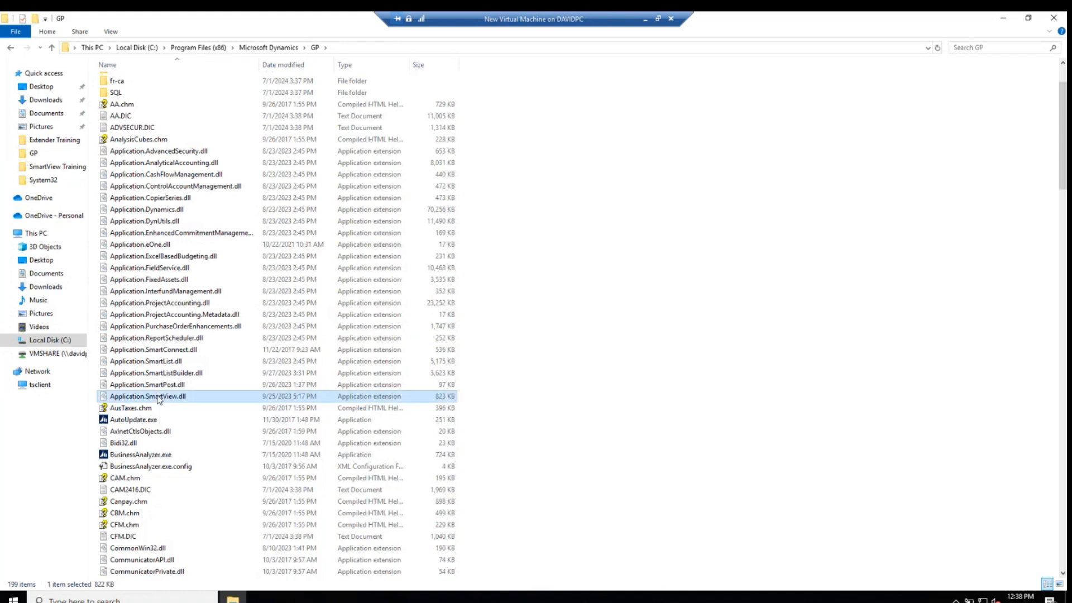
right_click(159, 397)
left_click(211, 513)
left_click(201, 397)
key("BackSpace")
key("BackSpace")
key("BackSpace")
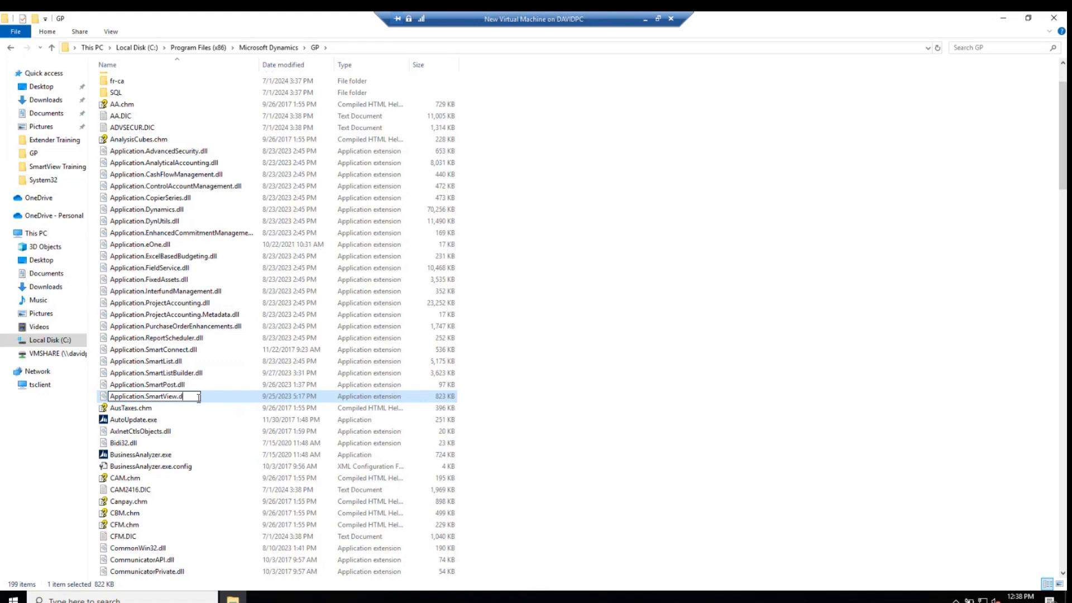
type("old")
key("Return")
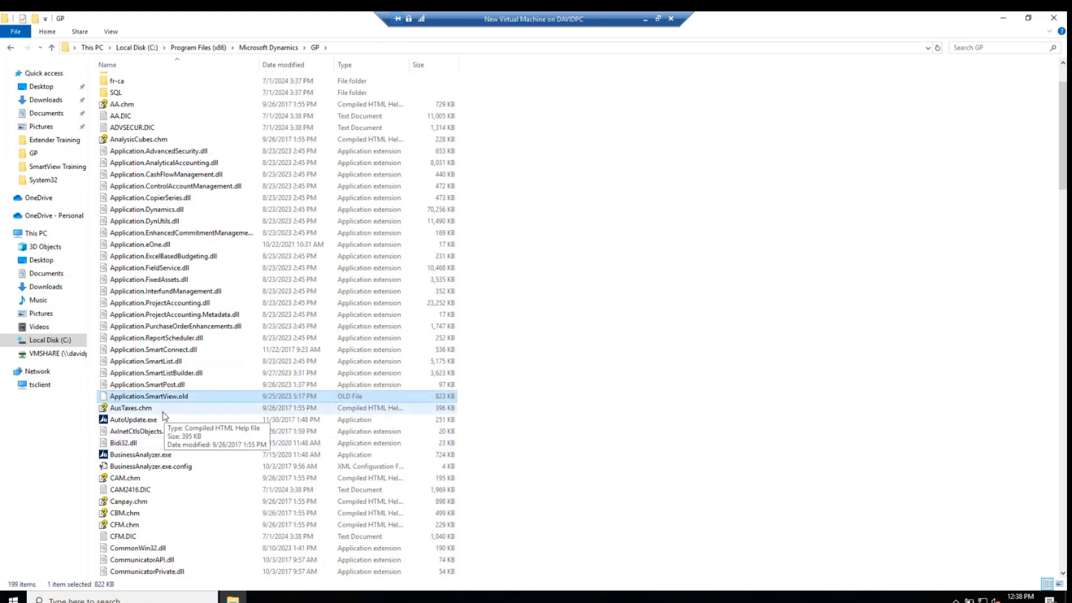
Delete the SMRTVIEW.DIC dictionary file from the GP folder.
scroll(162, 424, "down", 3)
left_click(146, 501)
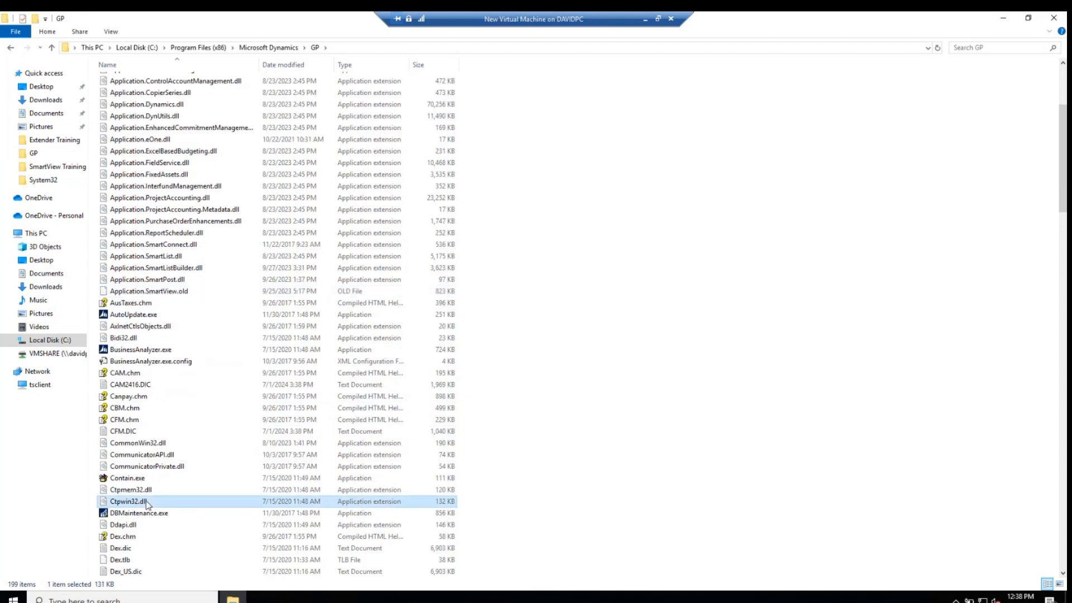
type("sm")
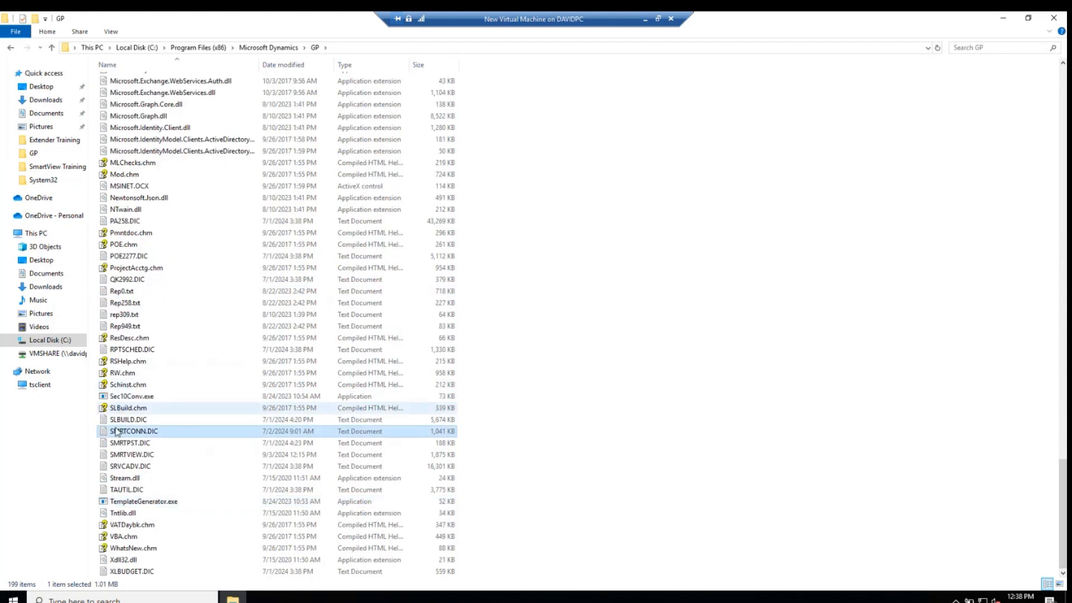
left_click(125, 457)
right_click(125, 458)
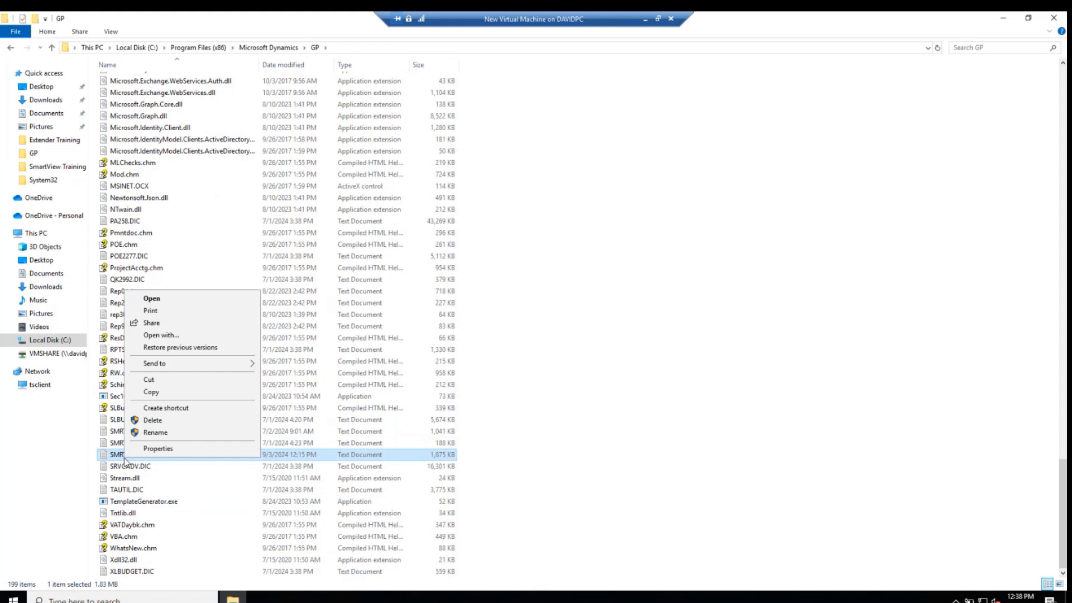
left_click(149, 421)
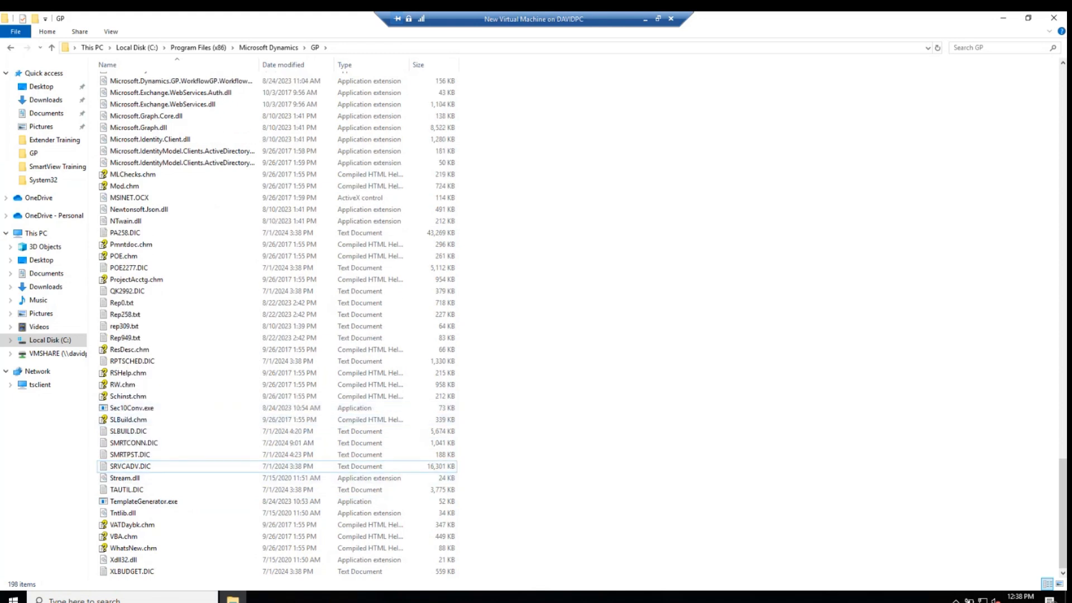
left_click(135, 467)
left_click(127, 457)
left_click(128, 467)
left_click(127, 457)
left_click(127, 468)
left_click(126, 456)
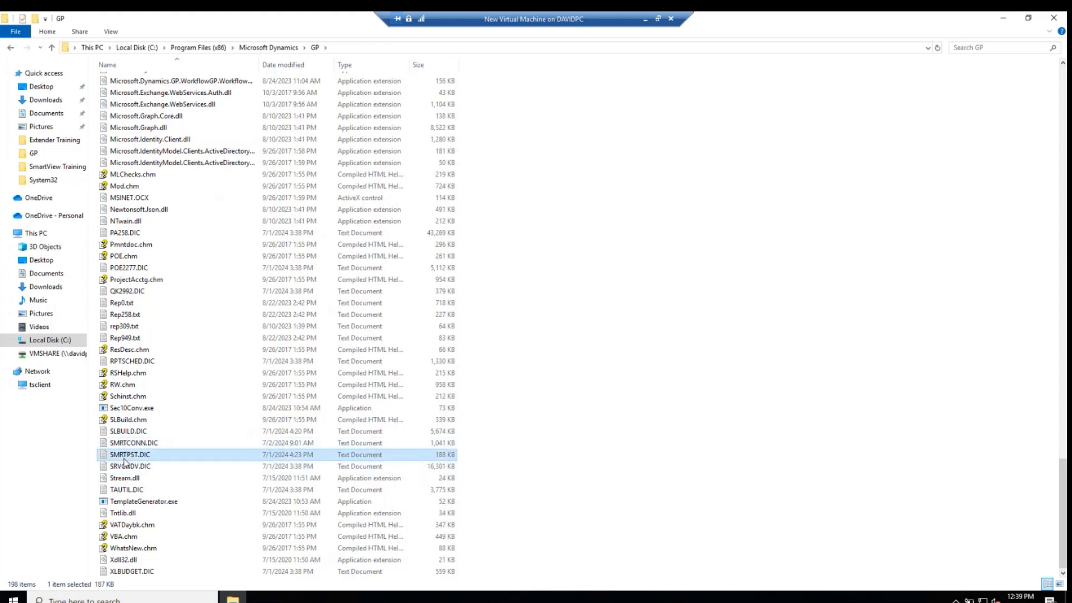
left_click(128, 467)
left_click(124, 456)
left_click(126, 466)
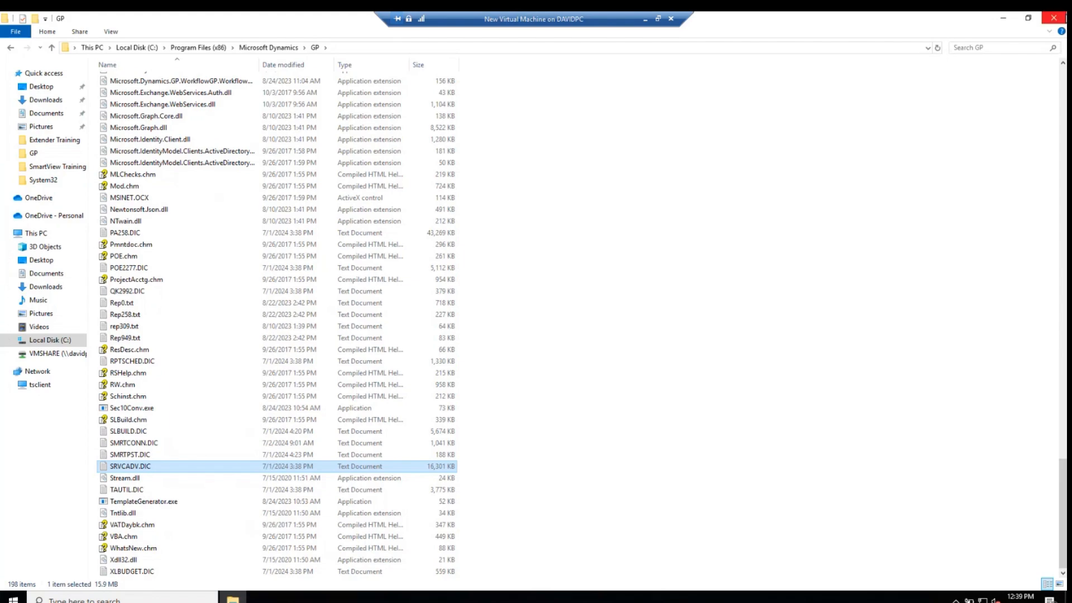
Close the GP folder, launch Microsoft Dynamics GP and sign in to the Dynamics GP 2018 server as sa with the account password.
left_click(1057, 19)
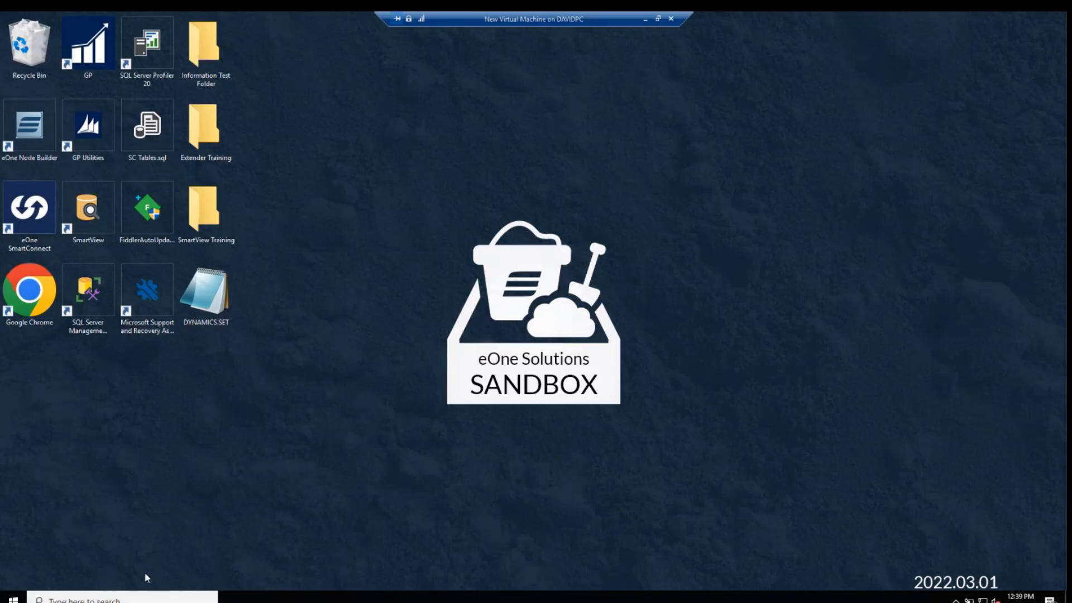
left_click(14, 597)
left_click(210, 294)
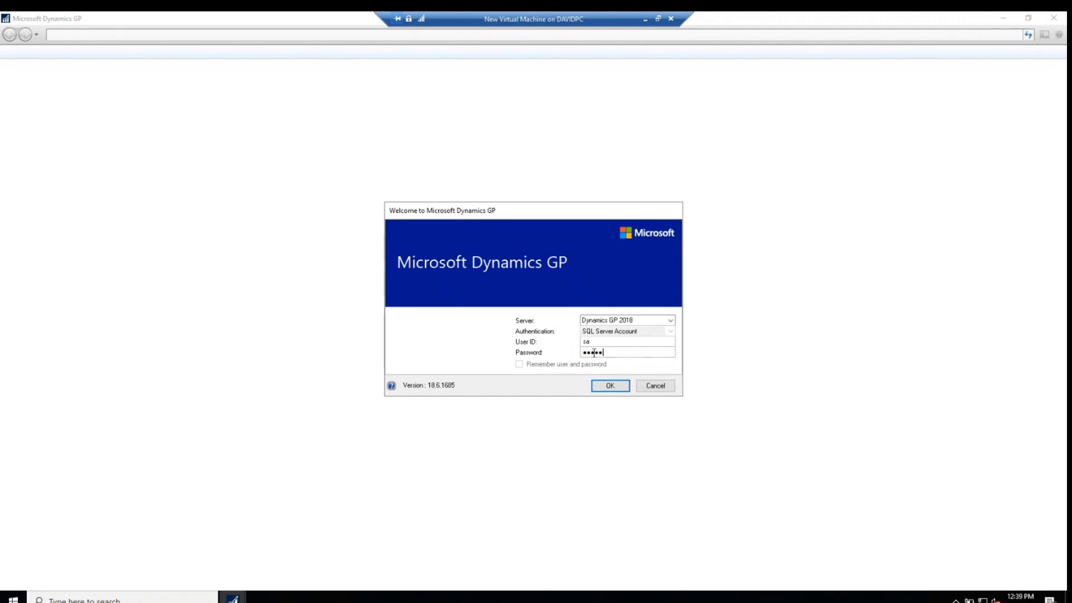
key("Return")
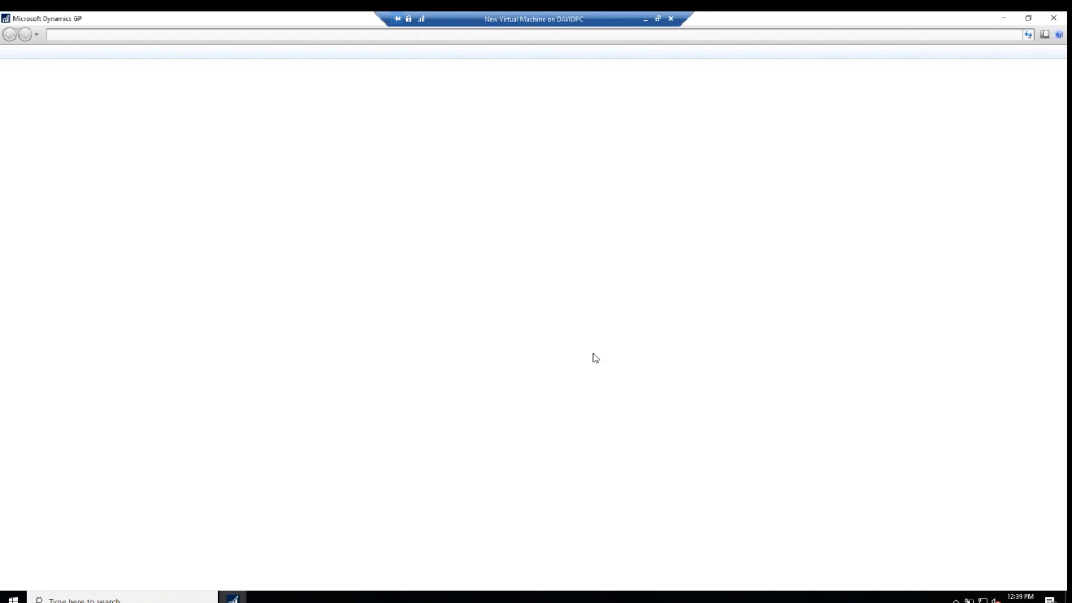
Log in to the Fabrikam, Inc. sample company and acknowledge the sample company date notice.
left_click(609, 314)
left_click(583, 324)
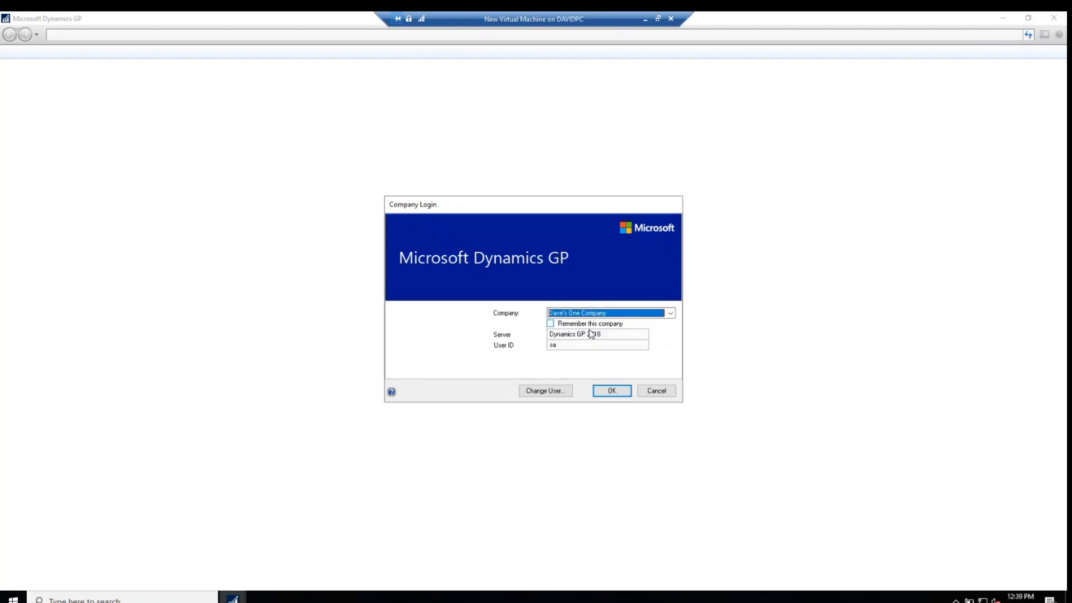
left_click(670, 313)
left_click(592, 330)
left_click(614, 393)
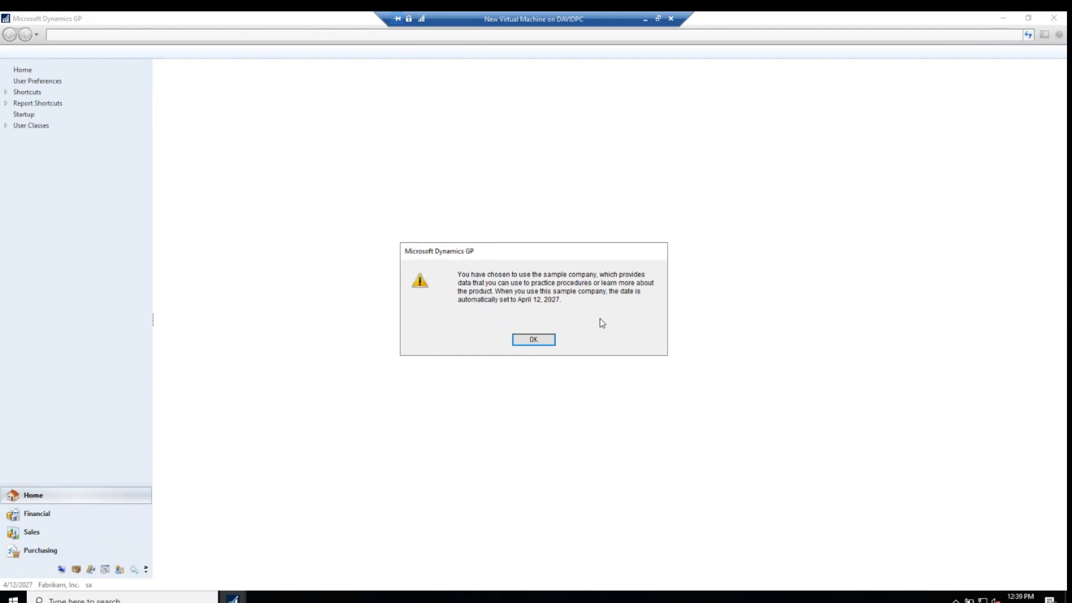
left_click(542, 341)
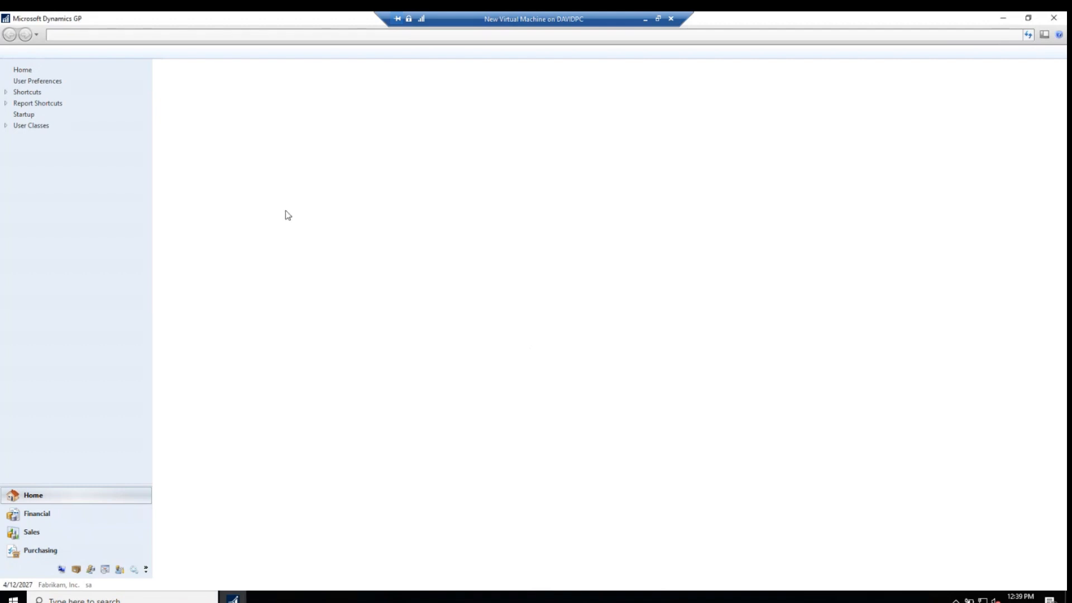
Check the Microsoft Dynamics GP commands and their Tools group for any remaining SmartView entry.
left_click(48, 62)
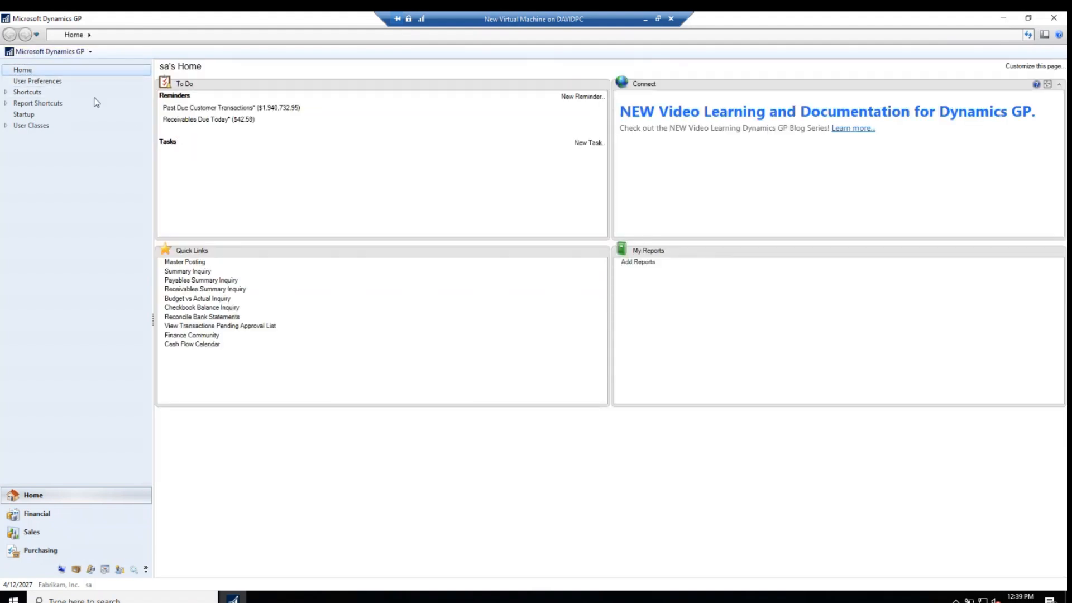
left_click(66, 66)
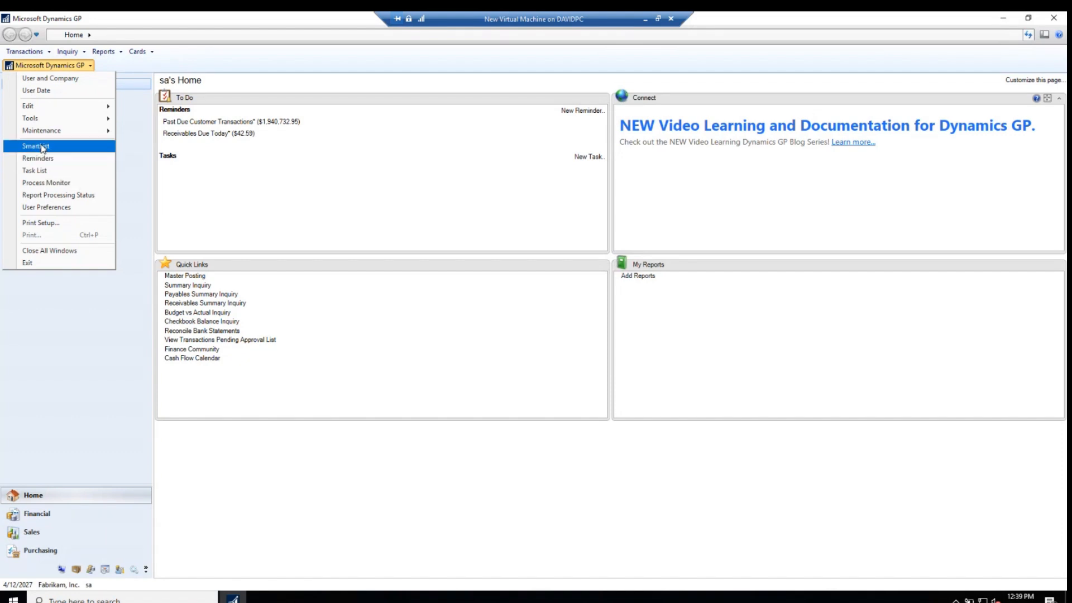
mouse_move(48, 124)
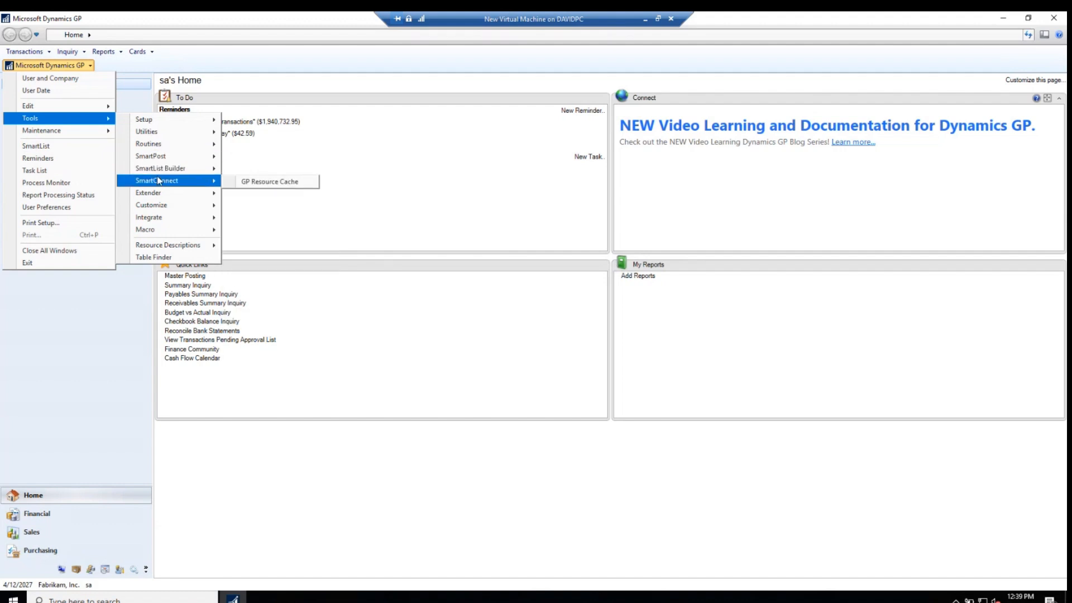
left_click(407, 148)
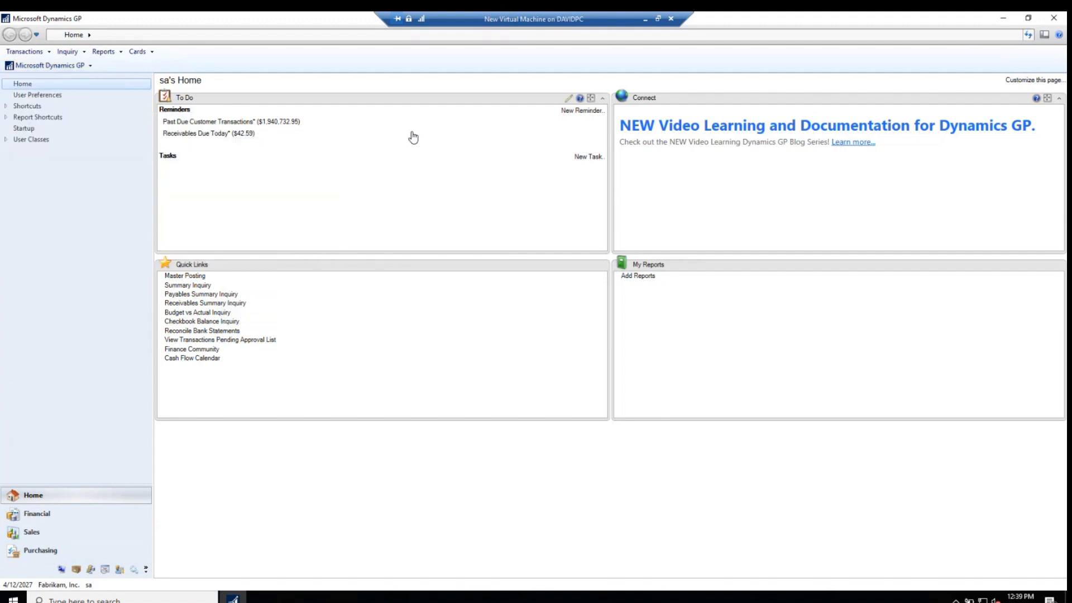